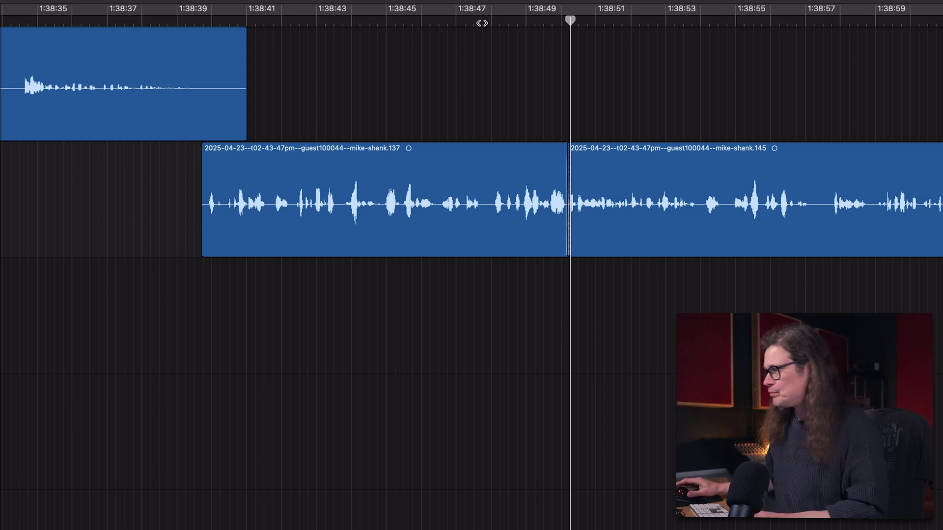
Split the guest region ending in .137 at the pause just before 1:38:48
{"action": "left_click", "coordinate": [481, 22]}
{"action": "left_click_drag", "start_coordinate": [481, 22], "coordinate": [487, 22]}
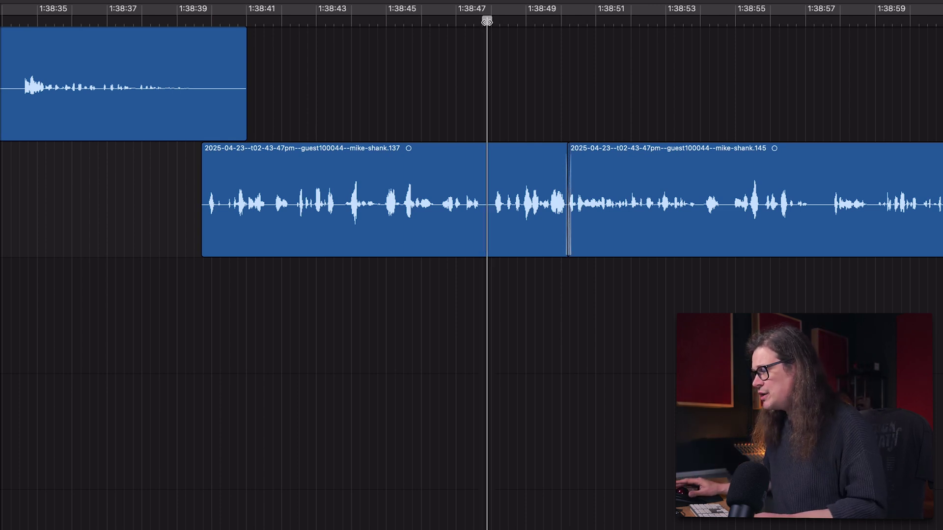
{"action": "left_click", "coordinate": [480, 170]}
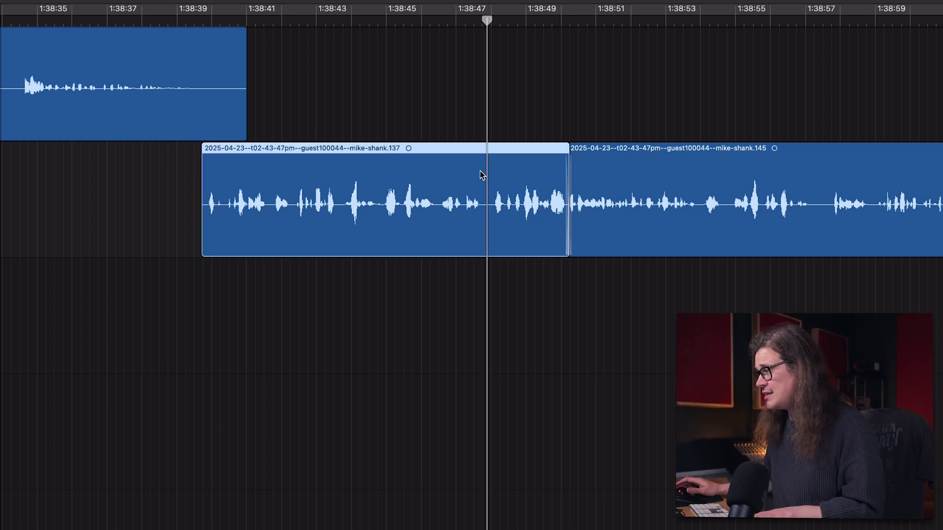
{"action": "key", "text": "super+b"}
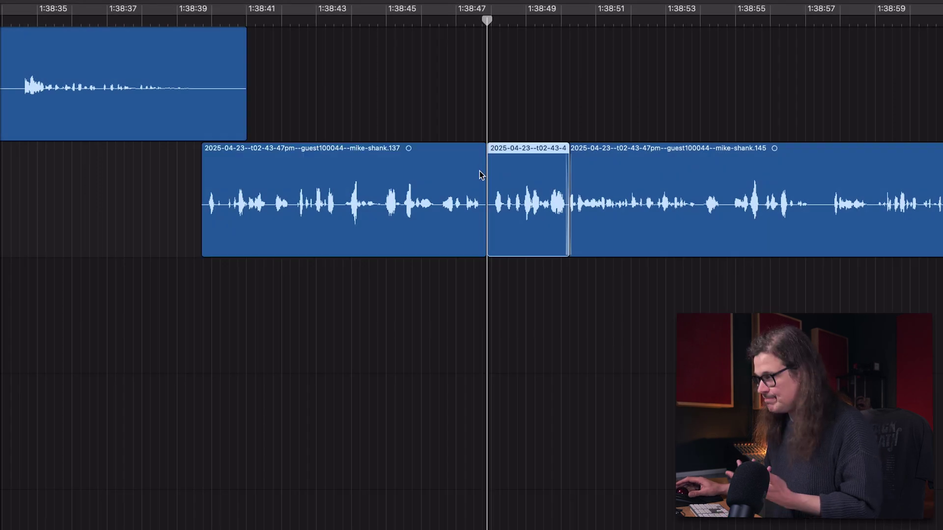
Convert the split-off short region to a new WAVE audio file in the Audio Files folder and open it in iZotope RX 11
{"action": "left_click", "coordinate": [521, 123]}
{"action": "left_click", "coordinate": [528, 154]}
{"action": "right_click", "coordinate": [528, 153]}
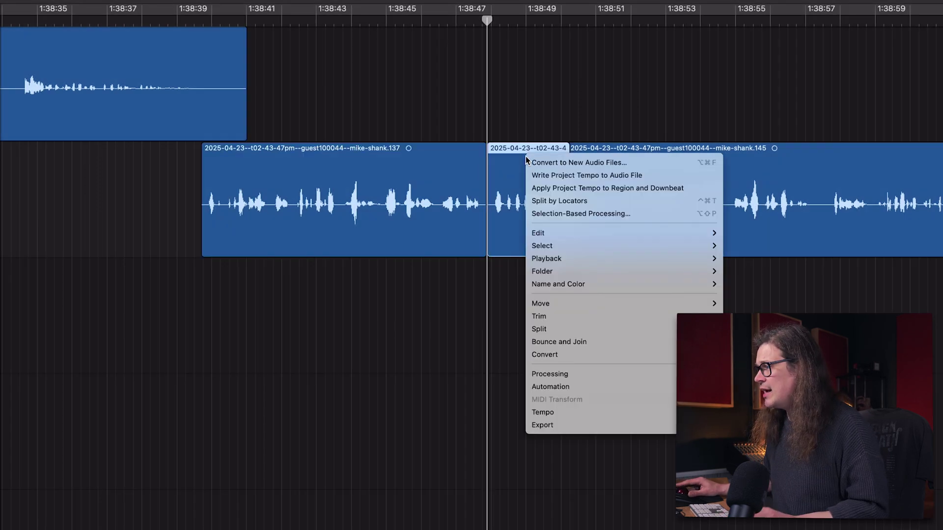
{"action": "left_click", "coordinate": [535, 164]}
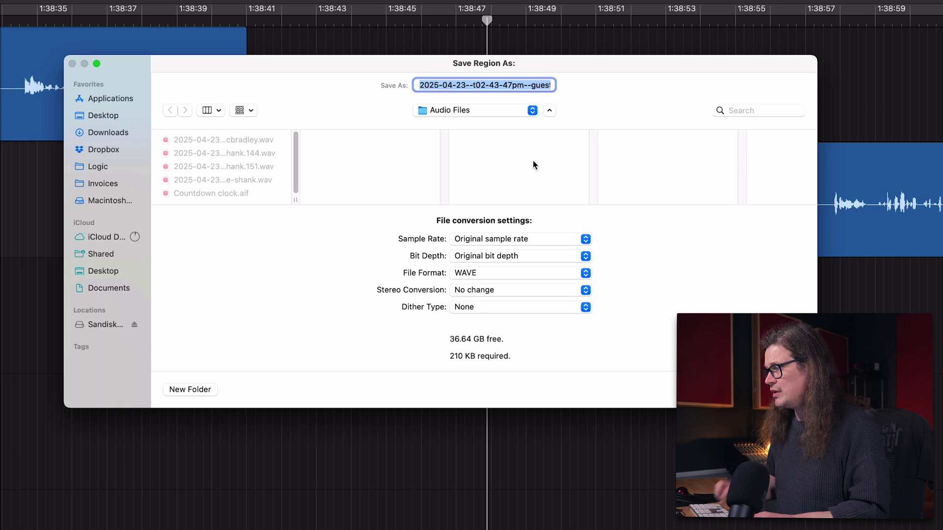
{"action": "key", "text": "Return"}
{"action": "left_click", "coordinate": [568, 110]}
{"action": "left_click", "coordinate": [535, 177]}
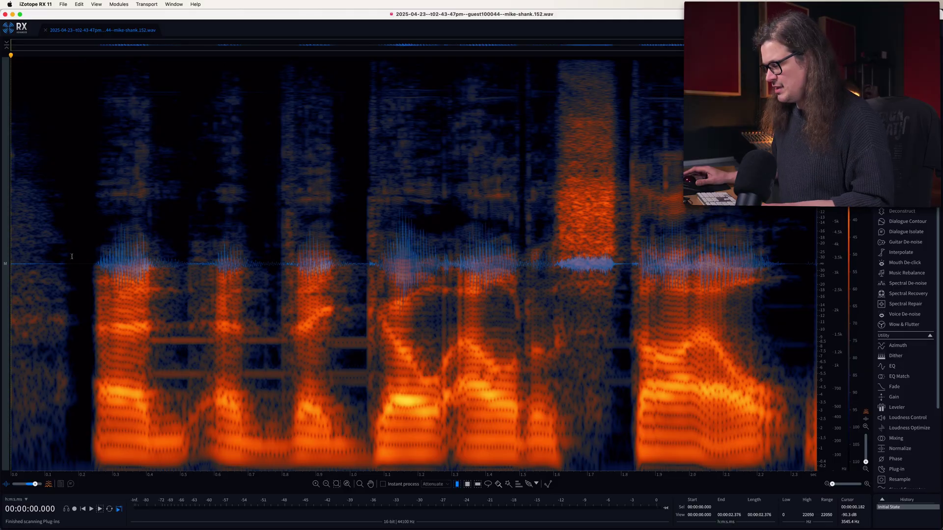
Make the waveform overlay stronger over the spectrogram and play the clip from just before the first word
{"action": "left_click", "coordinate": [77, 256]}
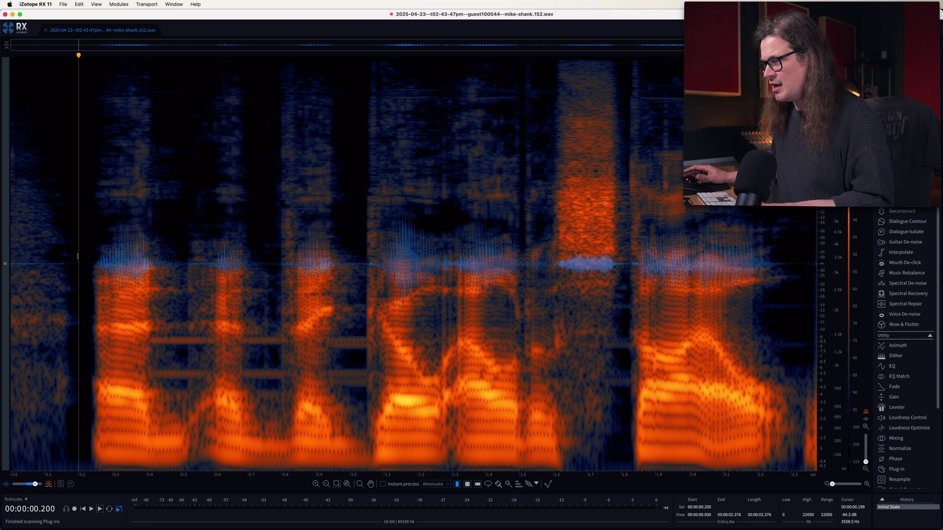
{"action": "left_click_drag", "start_coordinate": [35, 485], "coordinate": [30, 485]}
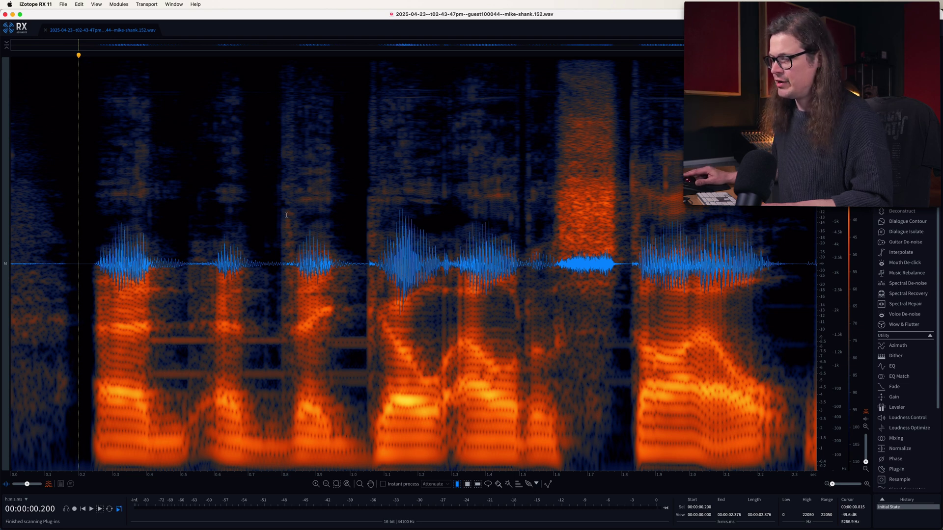
{"action": "key", "text": "space"}
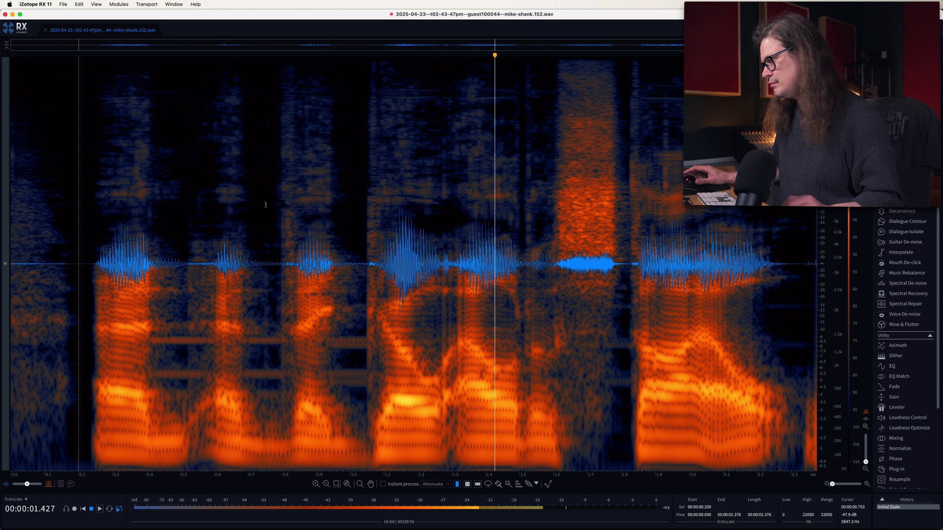
{"action": "left_click", "coordinate": [62, 216]}
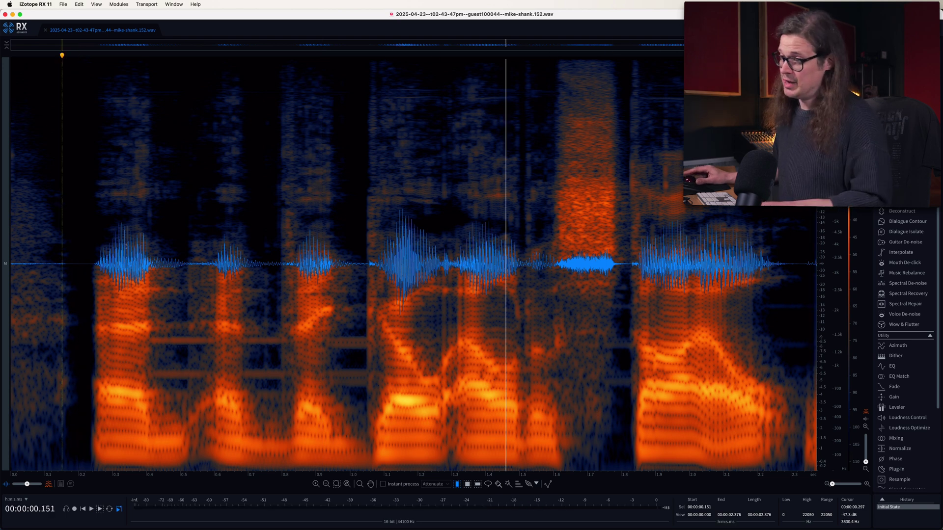
{"action": "key", "text": "space"}
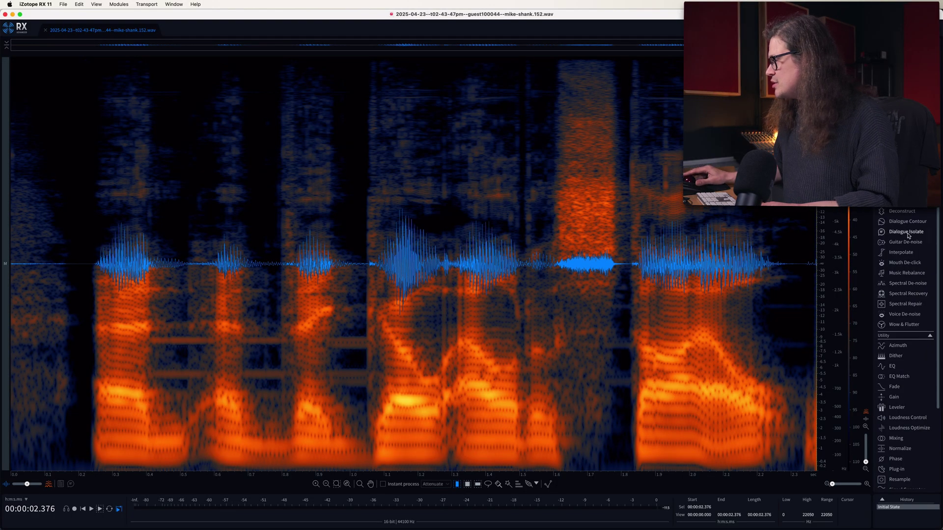
Render Dialogue Isolate on the whole clip with reverb at -25.2 dB, noise at -24.0 dB, sensitivity 5.0 and Best / Offline quality
{"action": "left_click", "coordinate": [909, 236]}
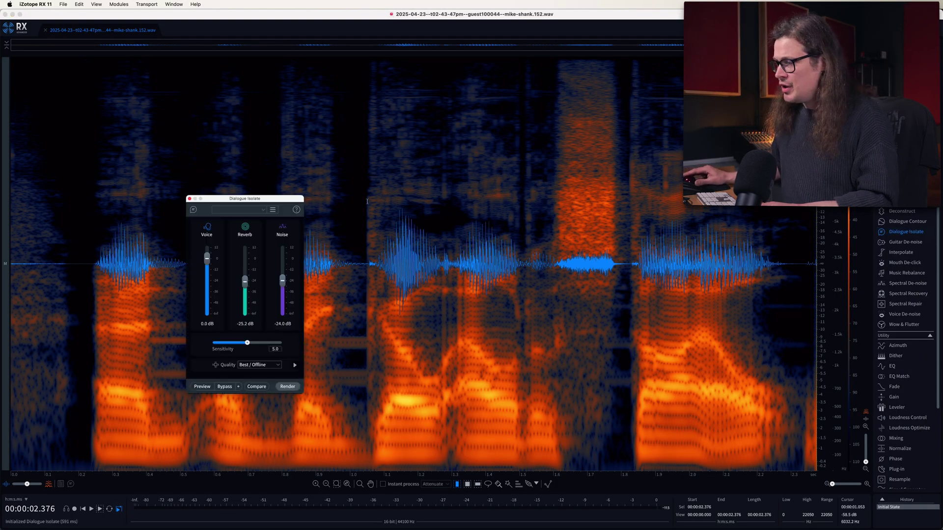
{"action": "left_click_drag", "start_coordinate": [258, 200], "coordinate": [570, 65]}
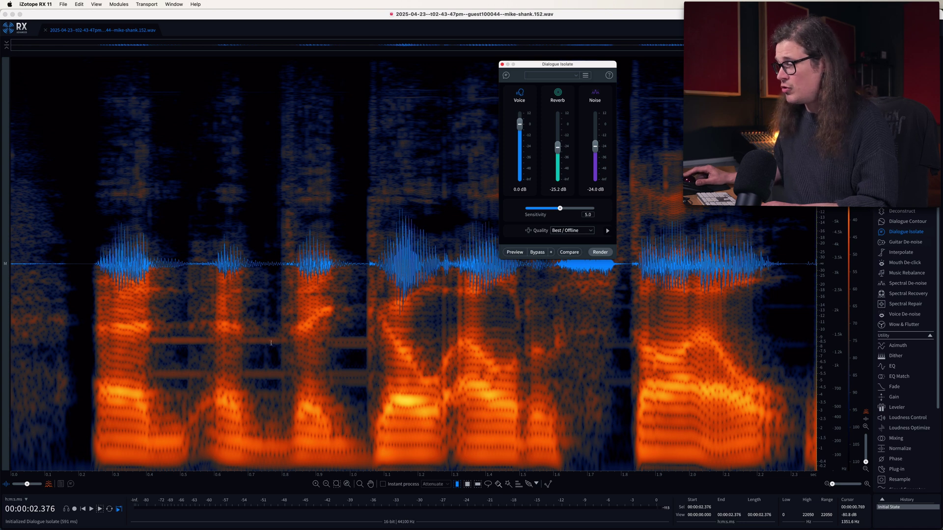
{"action": "left_click", "coordinate": [599, 252]}
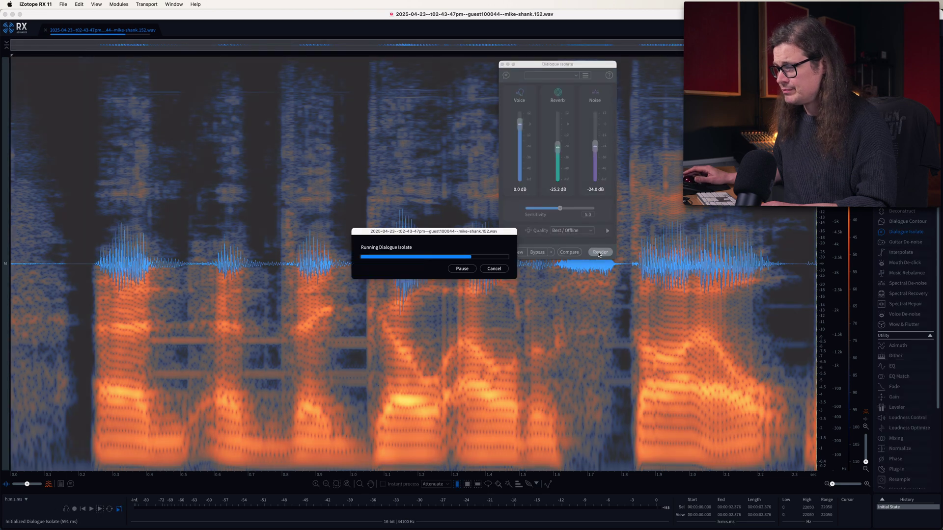
Play back the Dialogue Isolate result from about 0.2 s
{"action": "left_click", "coordinate": [173, 303]}
{"action": "left_click", "coordinate": [77, 300]}
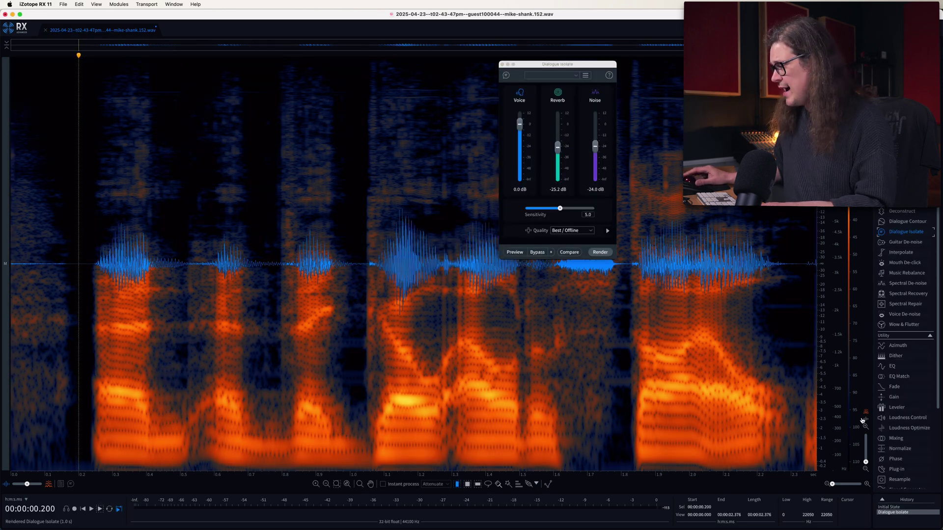
{"action": "key", "text": "space"}
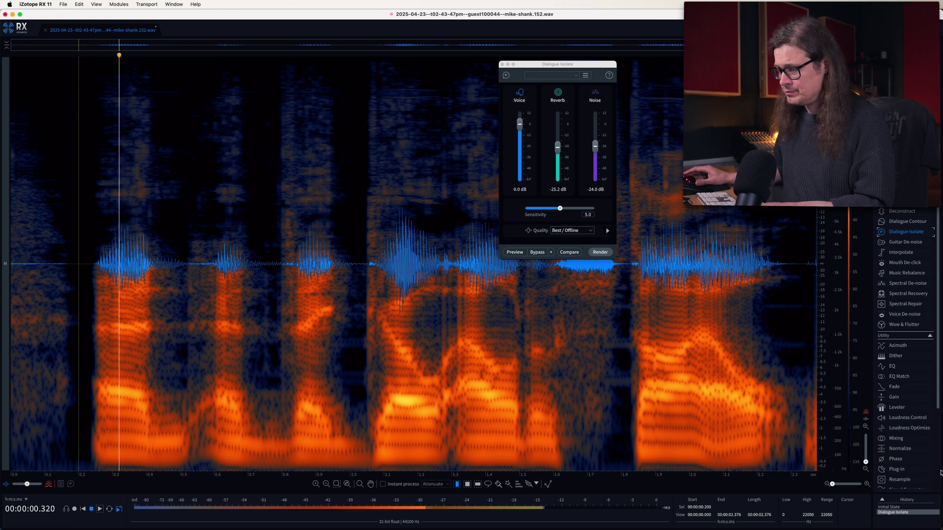
Compare the clip's Initial State with its Dialogue Isolate state in the history by playing each from just before the first word
{"action": "left_click", "coordinate": [912, 507]}
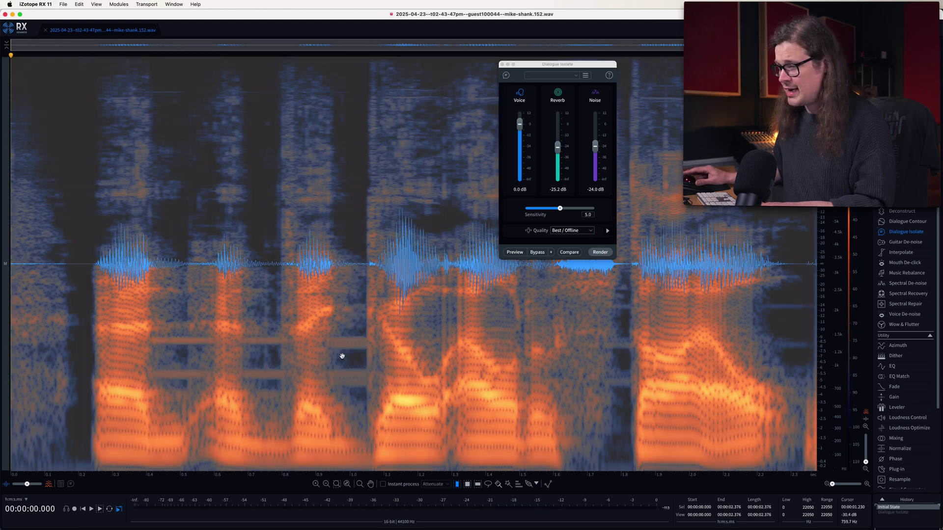
{"action": "left_click", "coordinate": [91, 333]}
{"action": "key", "text": "space"}
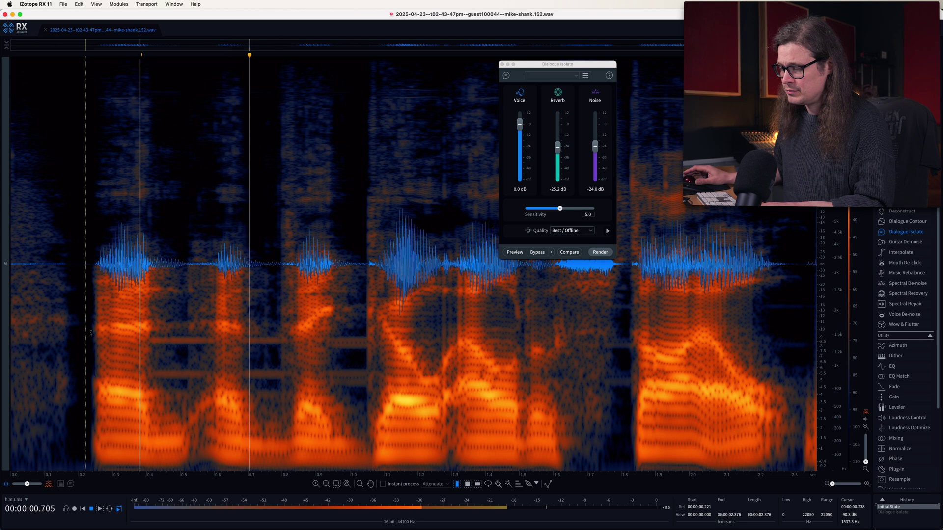
{"action": "left_click", "coordinate": [892, 512]}
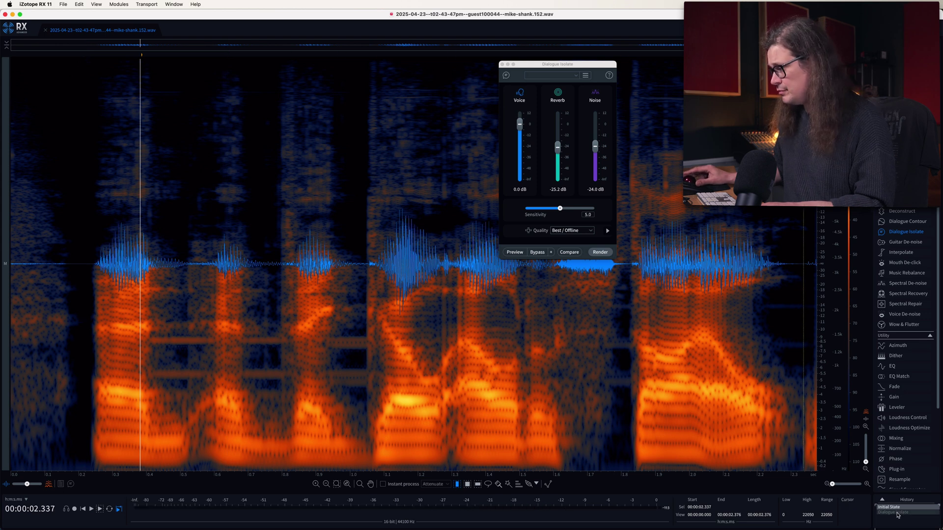
{"action": "left_click", "coordinate": [85, 275]}
{"action": "key", "text": "space"}
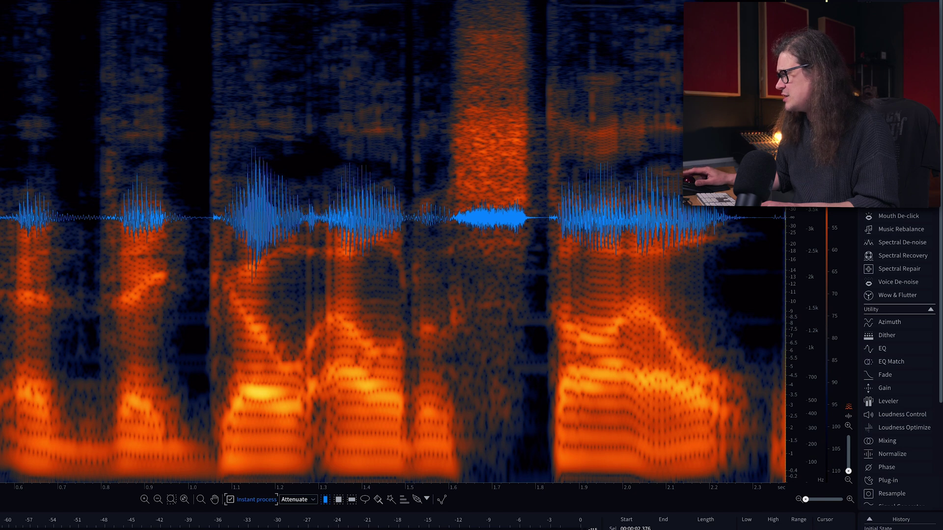
Check the Spectral Repair Attenuate settings and brush over the two horizontal noise bands in the gap near 1.0 s with instant Attenuate
{"action": "left_click", "coordinate": [884, 269]}
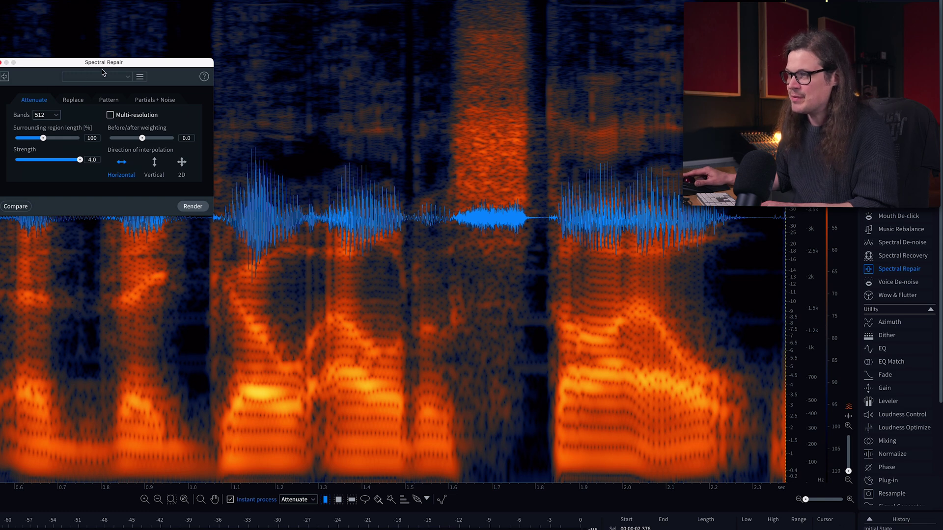
{"action": "left_click", "coordinate": [1, 63]}
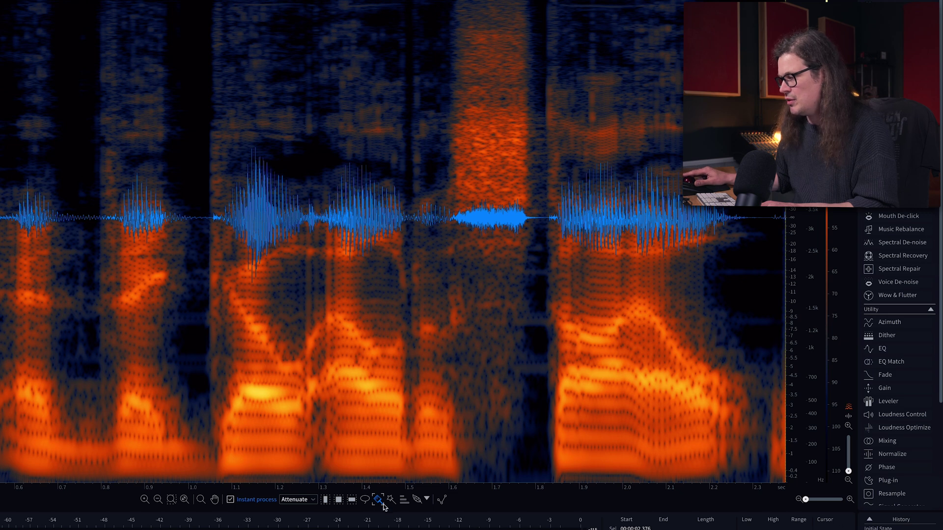
{"action": "mouse_move", "coordinate": [381, 504]}
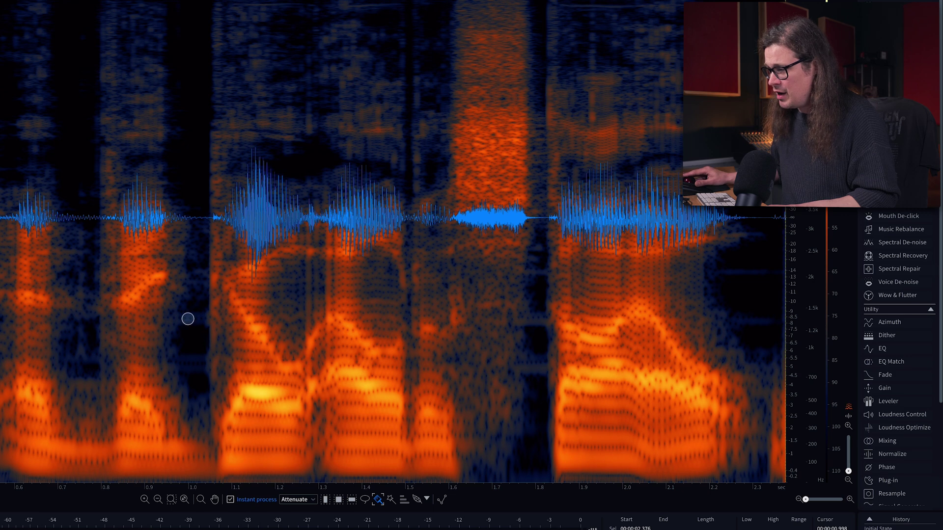
{"action": "left_click_drag", "start_coordinate": [184, 319], "coordinate": [192, 318]}
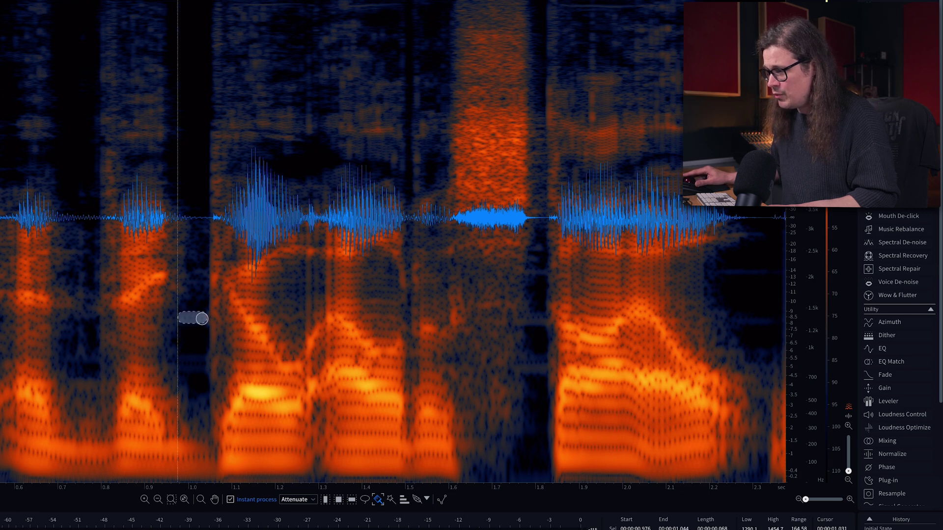
{"action": "left_click", "coordinate": [151, 323]}
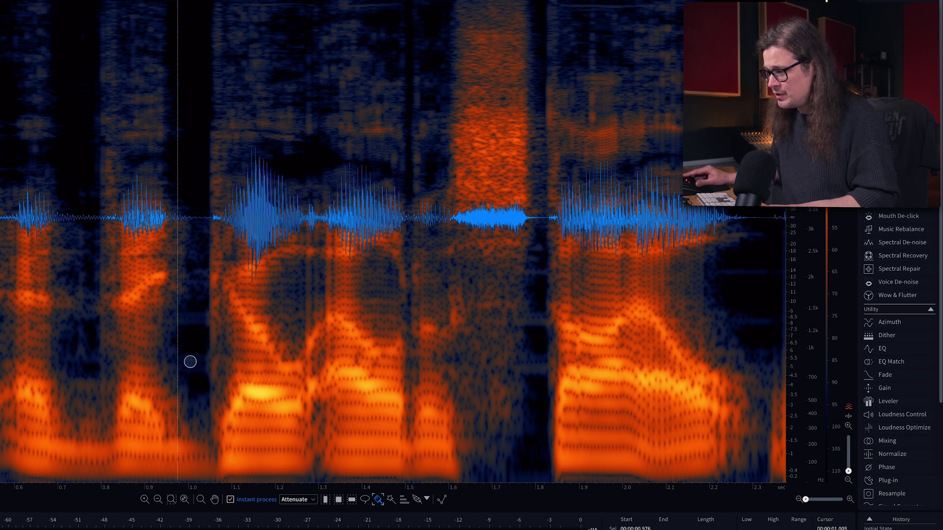
{"action": "left_click_drag", "start_coordinate": [182, 360], "coordinate": [199, 359]}
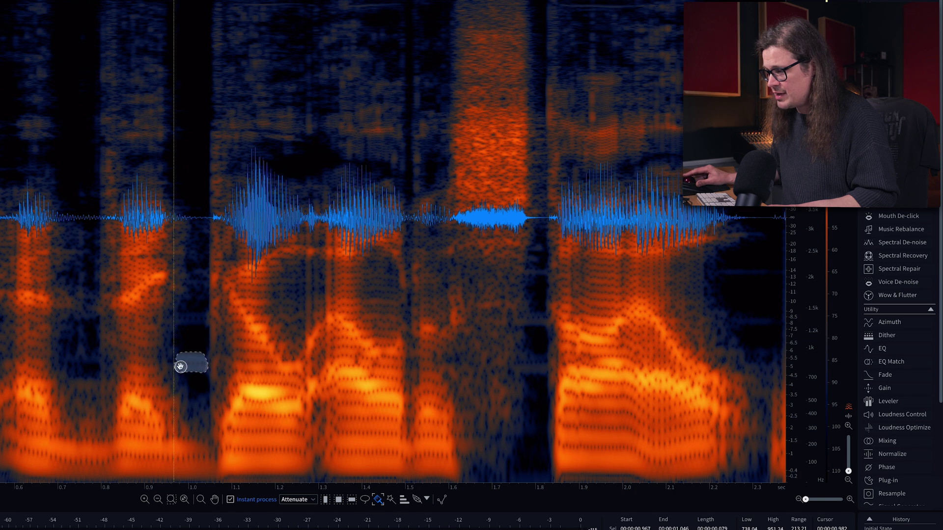
Switch the brush's instant process to Gain and check the Gain module's level setting
{"action": "left_click", "coordinate": [301, 499]}
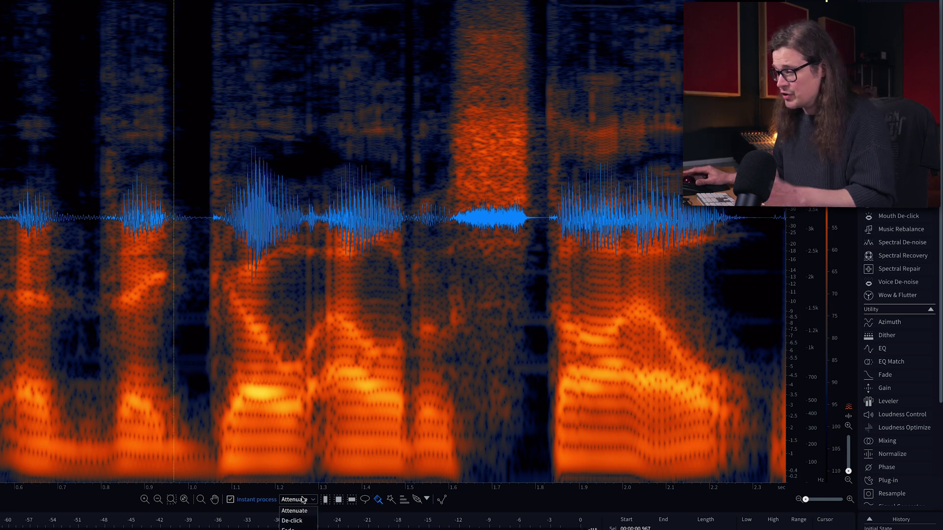
{"action": "key", "text": "Down"}
{"action": "key", "text": "Down"}
{"action": "key", "text": "Down"}
{"action": "key", "text": "Return"}
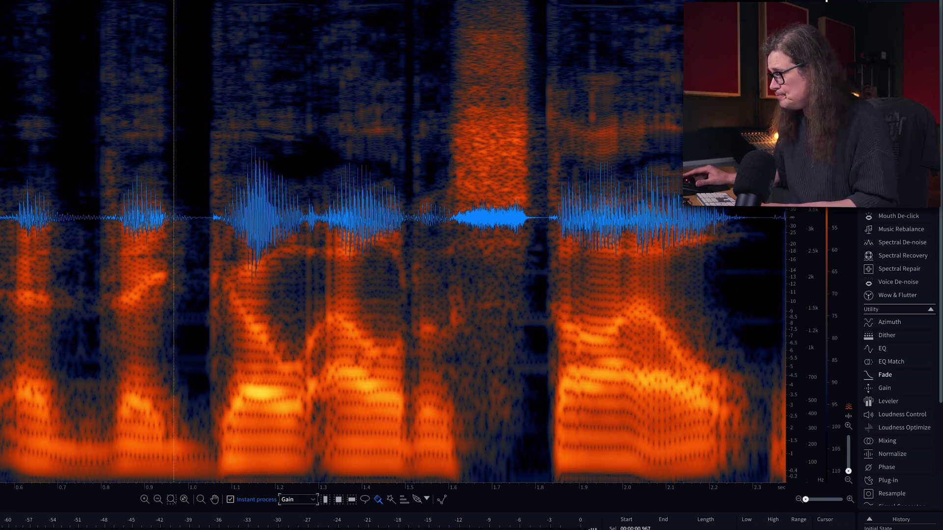
{"action": "left_click", "coordinate": [873, 388]}
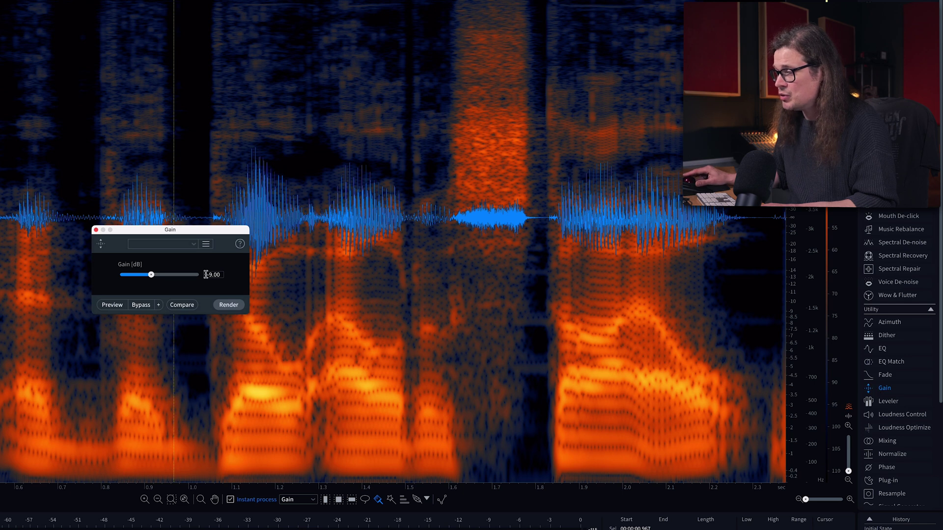
{"action": "left_click", "coordinate": [96, 230]}
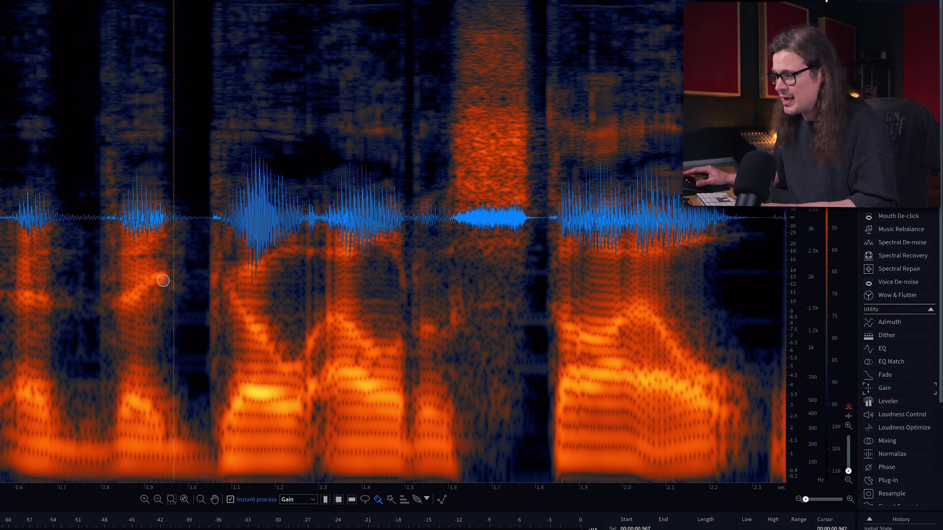
Brush repeatedly over the two horizontal noise bands in the gap near 1.0 s with instant Gain
{"action": "mouse_move", "coordinate": [183, 310]}
{"action": "left_mouse_down"}
{"action": "mouse_move", "coordinate": [180, 319]}
{"action": "mouse_move", "coordinate": [200, 320]}
{"action": "left_mouse_up"}
{"action": "left_click_drag", "start_coordinate": [199, 361], "coordinate": [184, 363]}
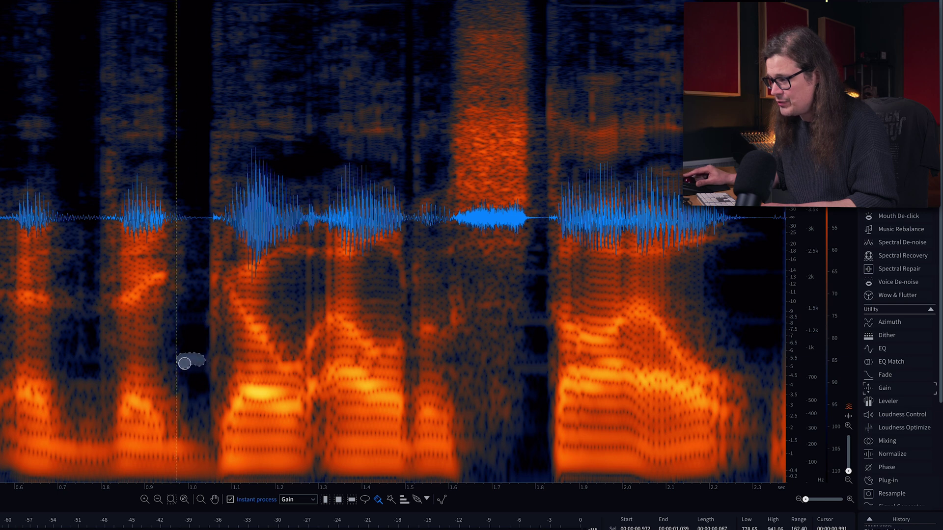
{"action": "left_click_drag", "start_coordinate": [193, 316], "coordinate": [193, 317]}
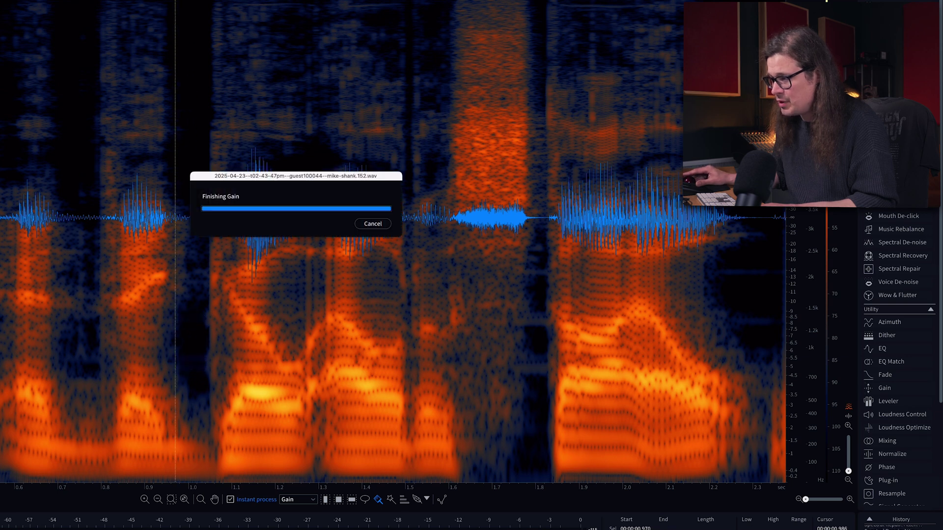
{"action": "left_click_drag", "start_coordinate": [198, 362], "coordinate": [199, 361]}
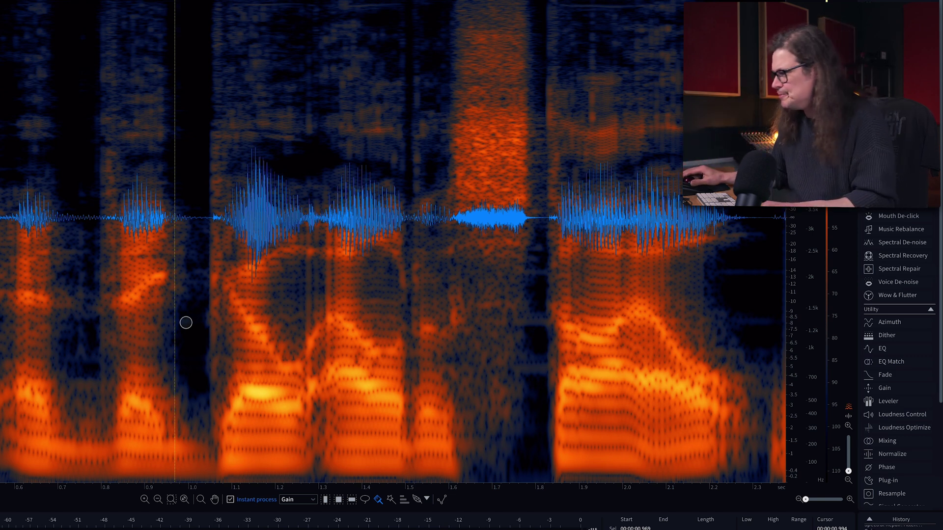
Brush repeatedly over the horizontal noise bands in the gap near 1.8 s with instant Gain
{"action": "left_click", "coordinate": [537, 317]}
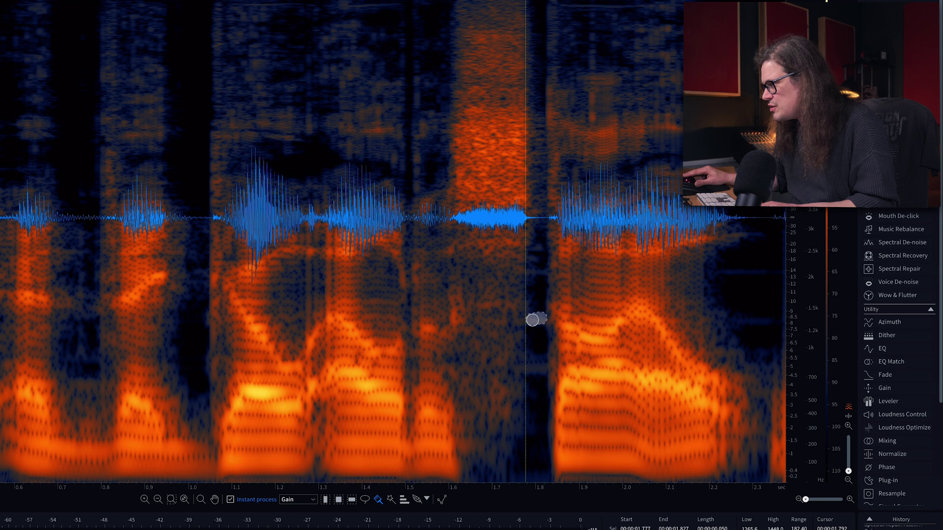
{"action": "left_click", "coordinate": [540, 273]}
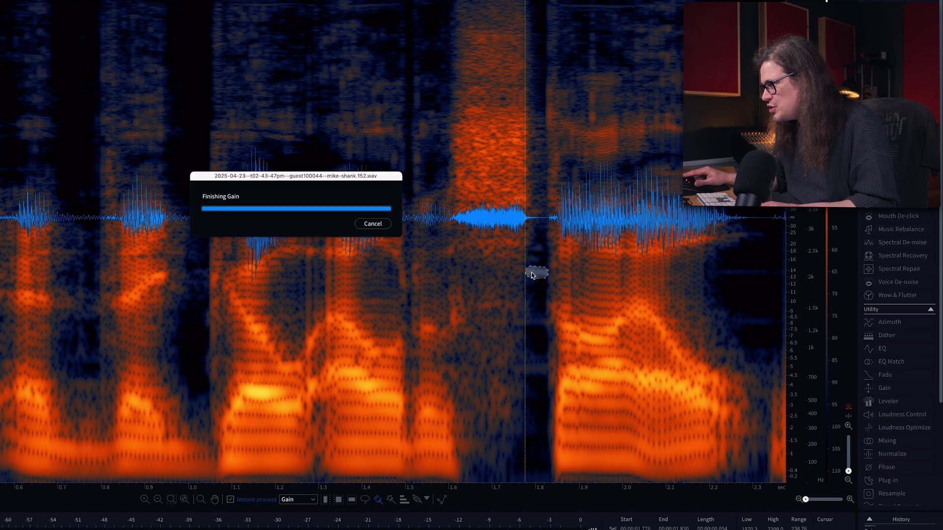
{"action": "left_click", "coordinate": [537, 272]}
{"action": "left_click", "coordinate": [535, 316]}
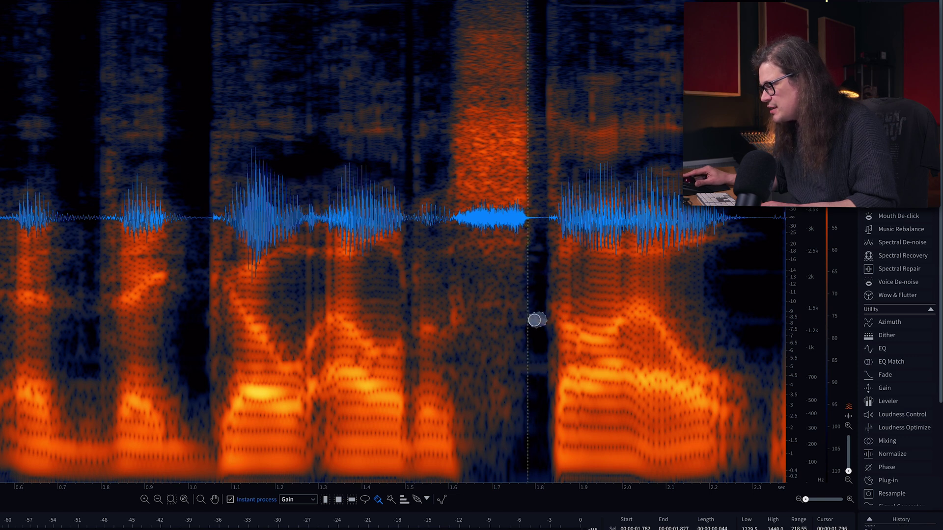
{"action": "left_click", "coordinate": [533, 367]}
{"action": "left_click", "coordinate": [537, 369]}
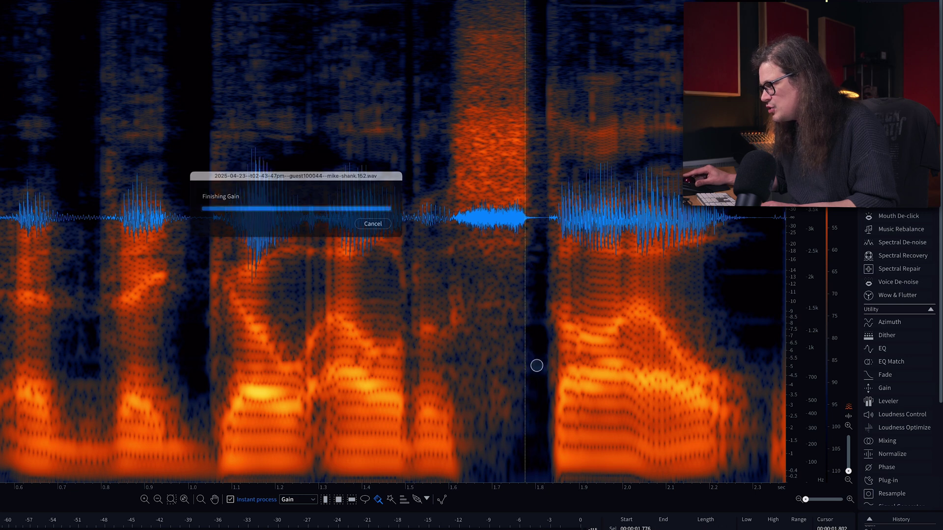
{"action": "left_click", "coordinate": [541, 320]}
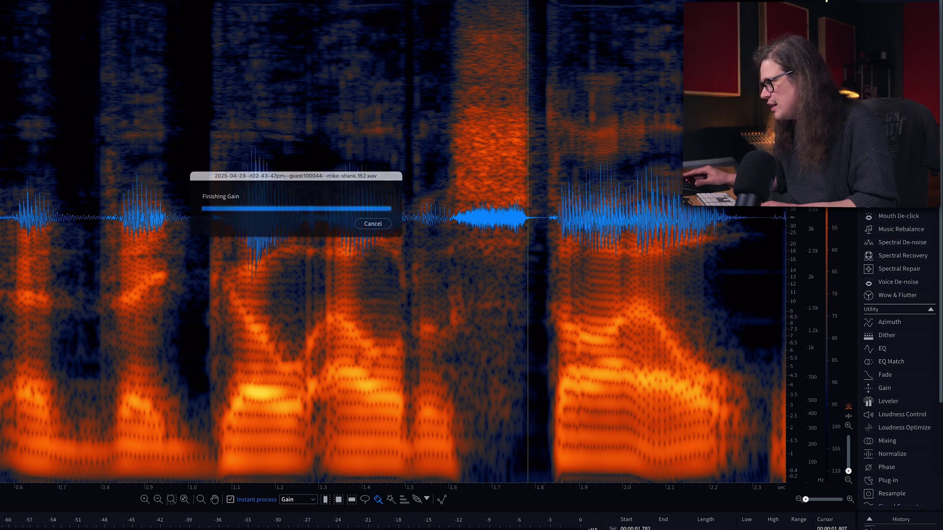
Brush over the noise bands after the last word near 2.2 s and in the gap near 0.5 s with instant Gain
{"action": "left_click", "coordinate": [724, 273]}
{"action": "mouse_move", "coordinate": [724, 274]}
{"action": "left_mouse_down"}
{"action": "mouse_move", "coordinate": [781, 273]}
{"action": "mouse_move", "coordinate": [726, 273]}
{"action": "left_mouse_up"}
{"action": "left_click", "coordinate": [756, 321]}
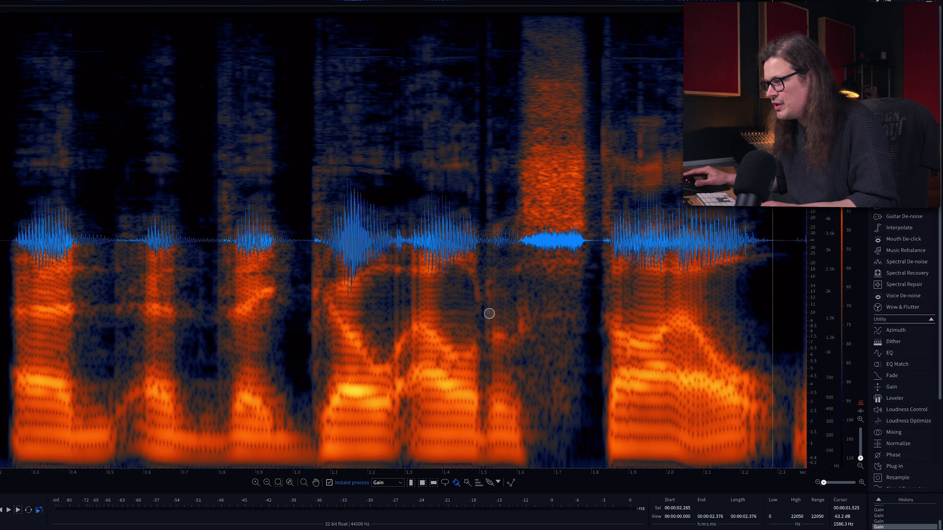
{"action": "left_click", "coordinate": [105, 307]}
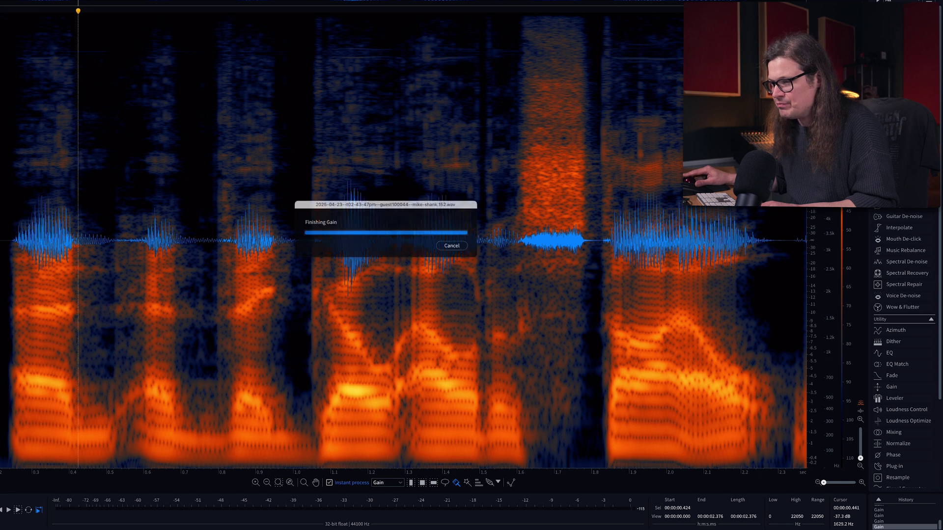
{"action": "left_click", "coordinate": [107, 324]}
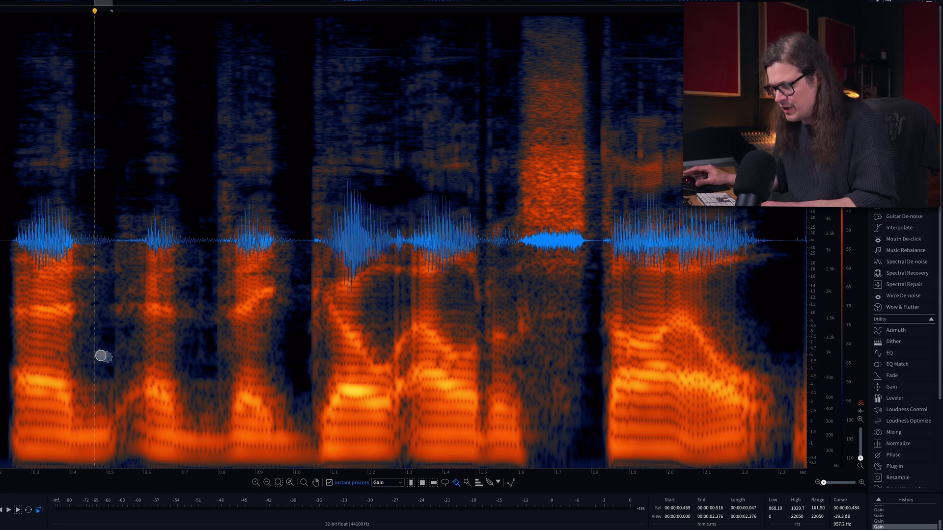
Play the brushed clip from just before the first word to hear the Gain repairs
{"action": "left_click", "coordinate": [1, 193]}
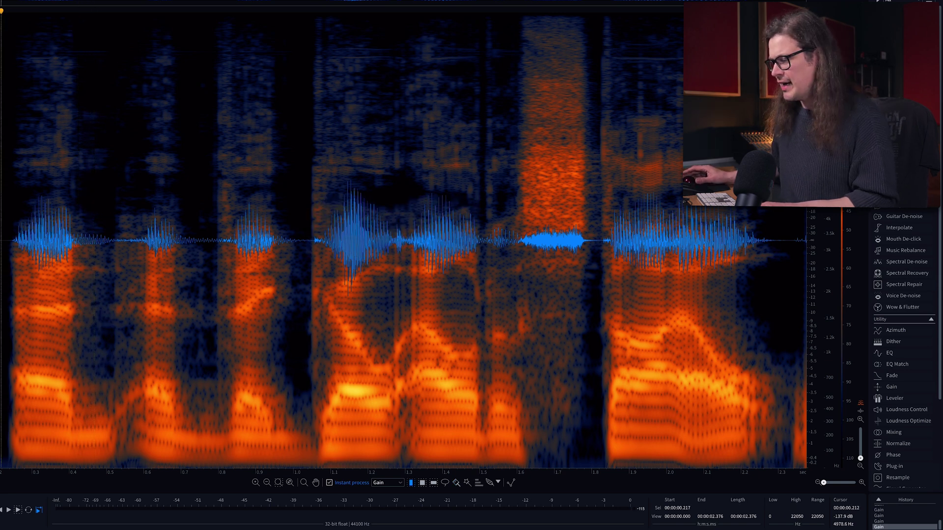
{"action": "key", "text": "space"}
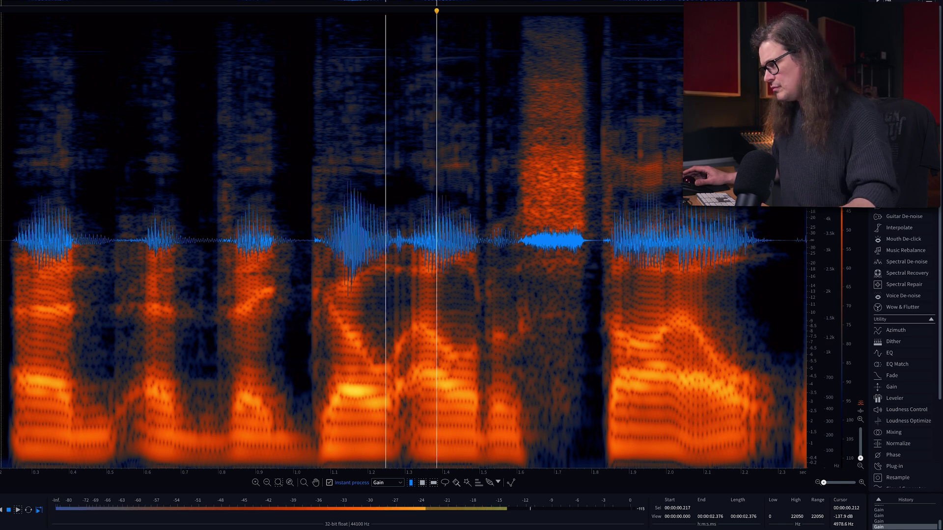
{"action": "key", "text": "space"}
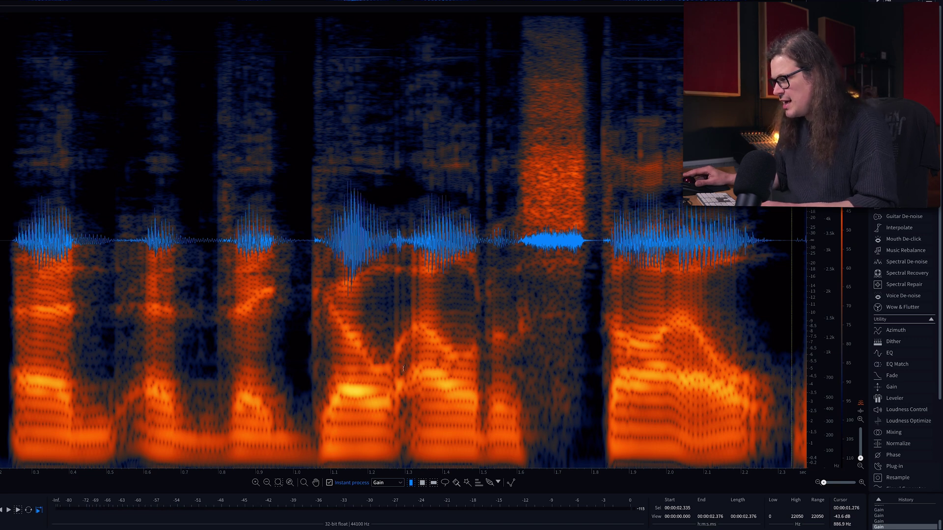
Switch the brush's instant process to Attenuate and brush over the lower noise band through the speech from about 1.0 s to 1.6 s
{"action": "left_click", "coordinate": [401, 485]}
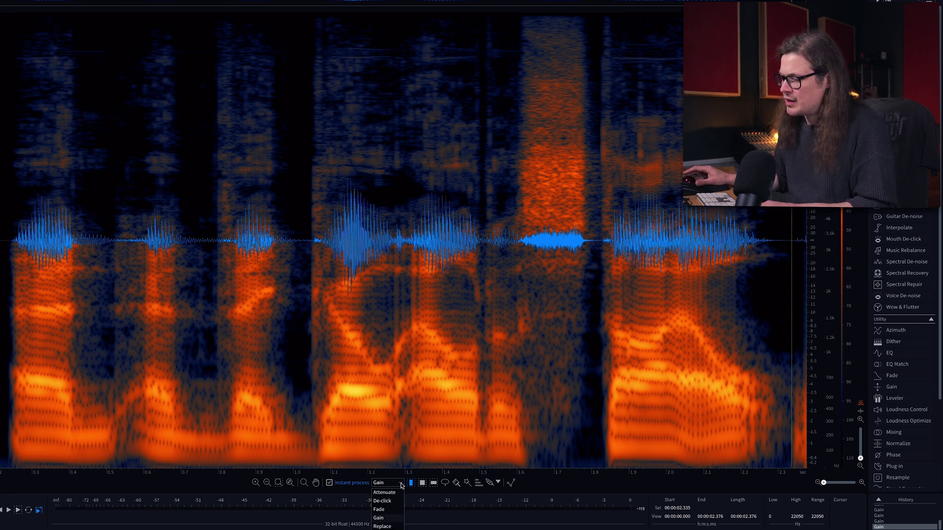
{"action": "left_click", "coordinate": [395, 493]}
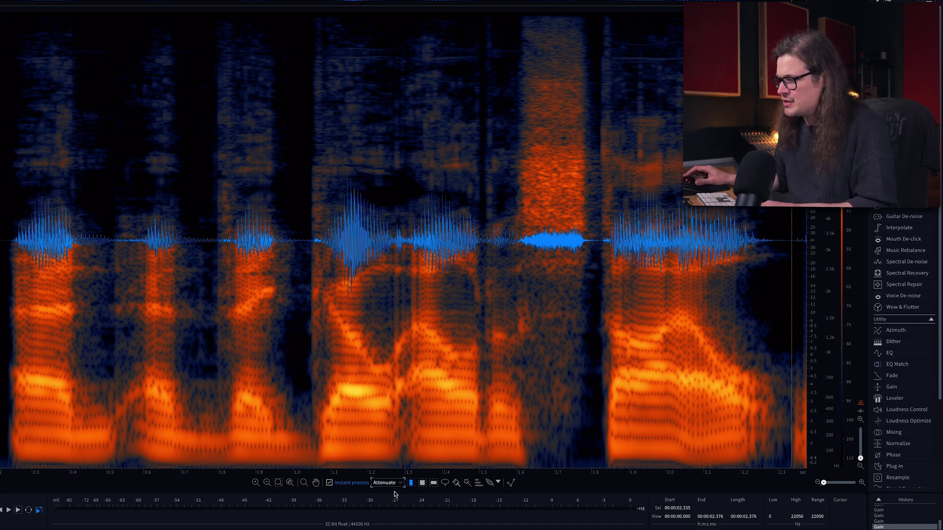
{"action": "key", "text": "b"}
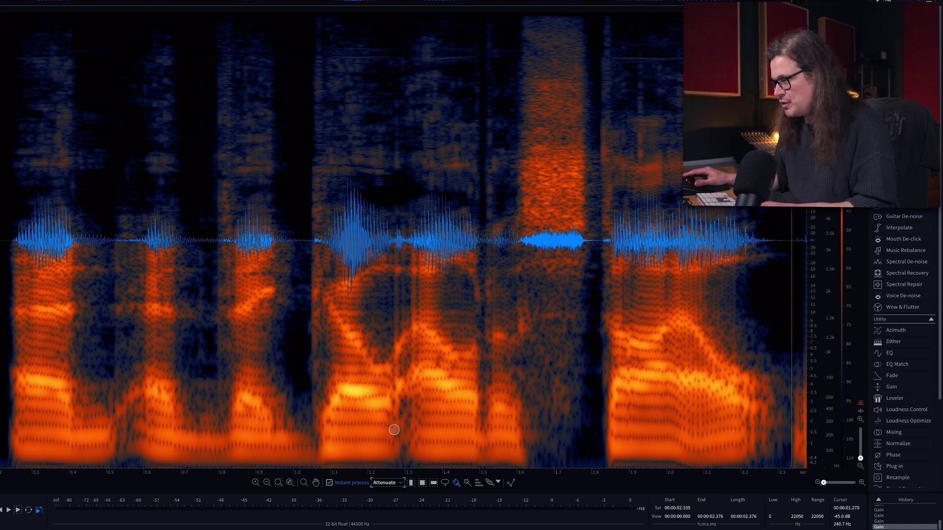
{"action": "left_click_drag", "start_coordinate": [291, 362], "coordinate": [315, 363]}
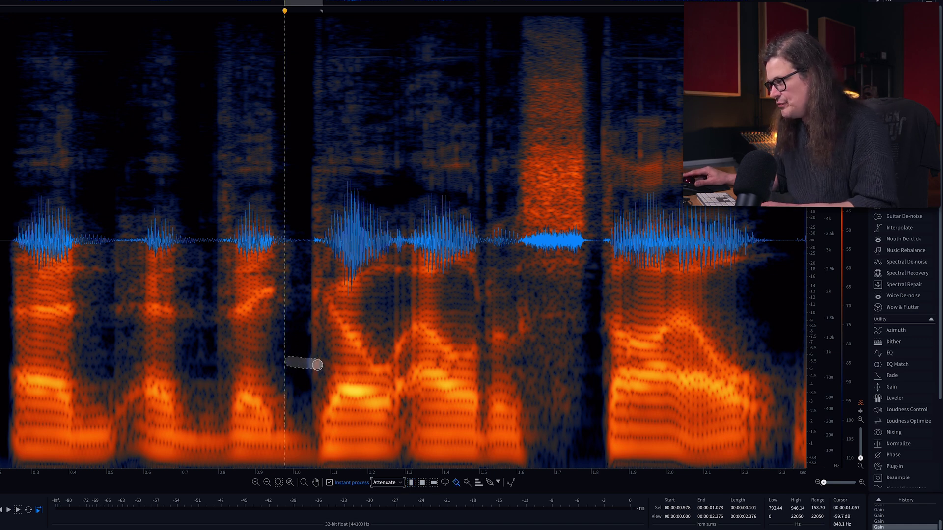
{"action": "left_click_drag", "start_coordinate": [383, 368], "coordinate": [383, 368]}
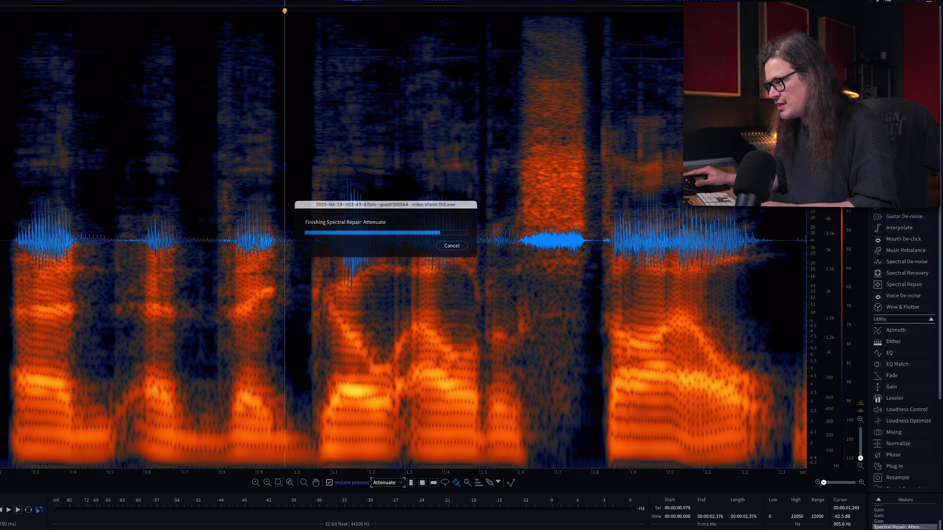
{"action": "left_click_drag", "start_coordinate": [295, 371], "coordinate": [486, 374]}
{"action": "left_click_drag", "start_coordinate": [416, 380], "coordinate": [501, 382]}
Play the clip from just before the first word, restarting it once, to check the Attenuate strokes
{"action": "left_click", "coordinate": [8, 221]}
{"action": "key", "text": "space"}
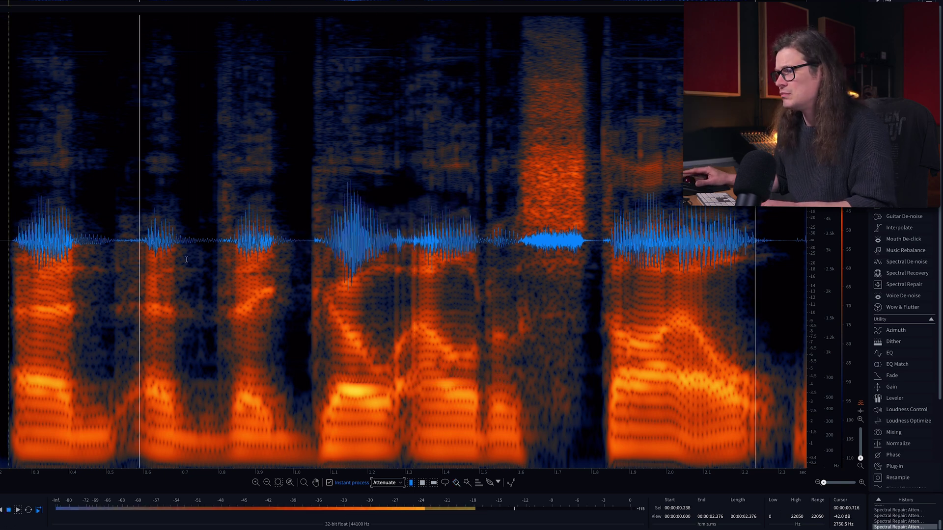
{"action": "left_click", "coordinate": [3, 233]}
{"action": "key", "text": "space"}
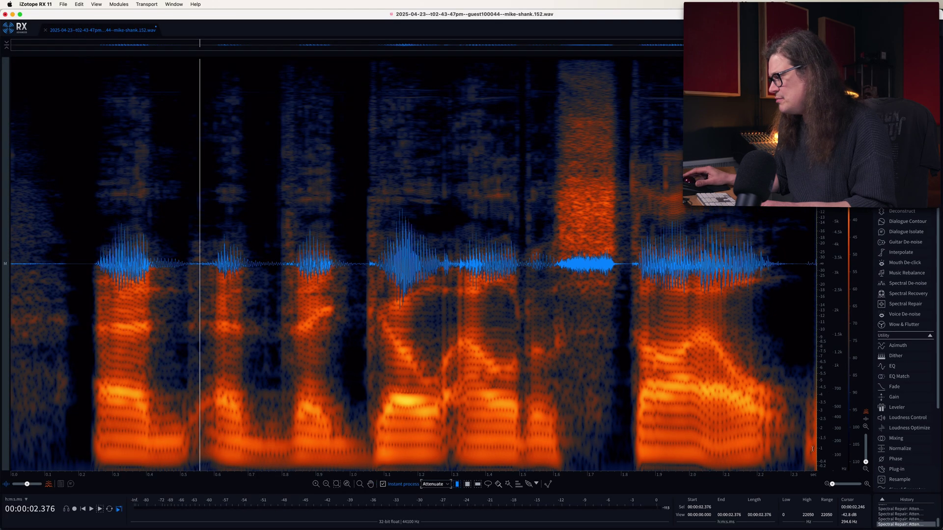
Compare the Initial State with the latest Spectral Repair state in the history by playing each from just before the first word
{"action": "scroll", "coordinate": [904, 516], "scroll_direction": "up", "scroll_amount": 3}
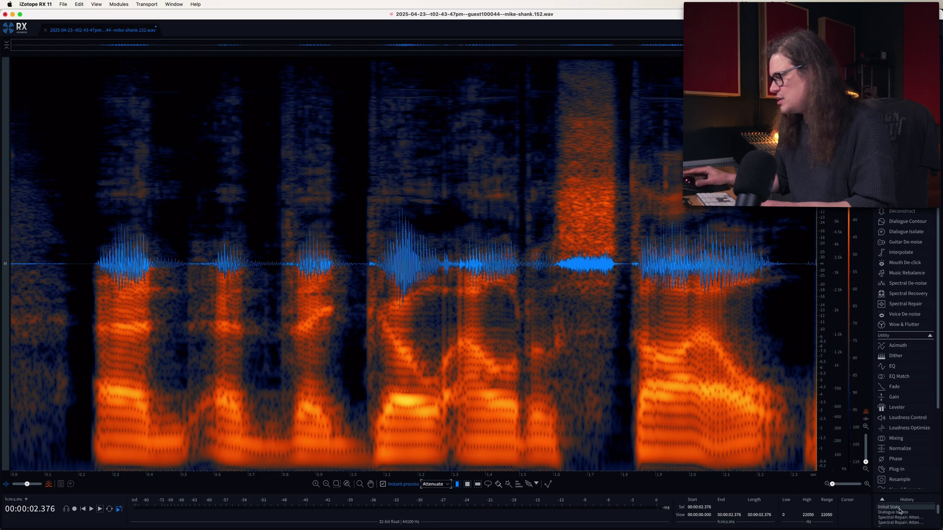
{"action": "left_click", "coordinate": [899, 508]}
{"action": "left_click", "coordinate": [84, 224]}
{"action": "key", "text": "space"}
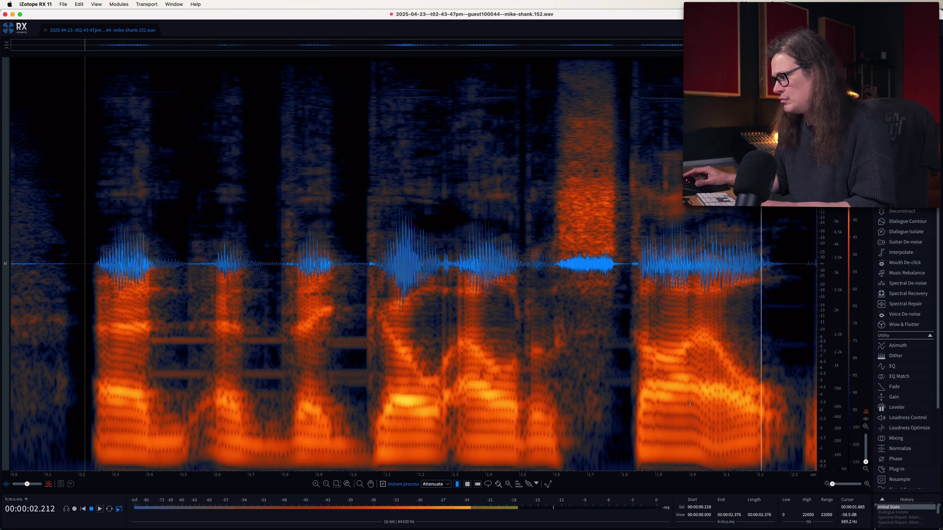
{"action": "scroll", "coordinate": [903, 513], "scroll_direction": "down", "scroll_amount": 5}
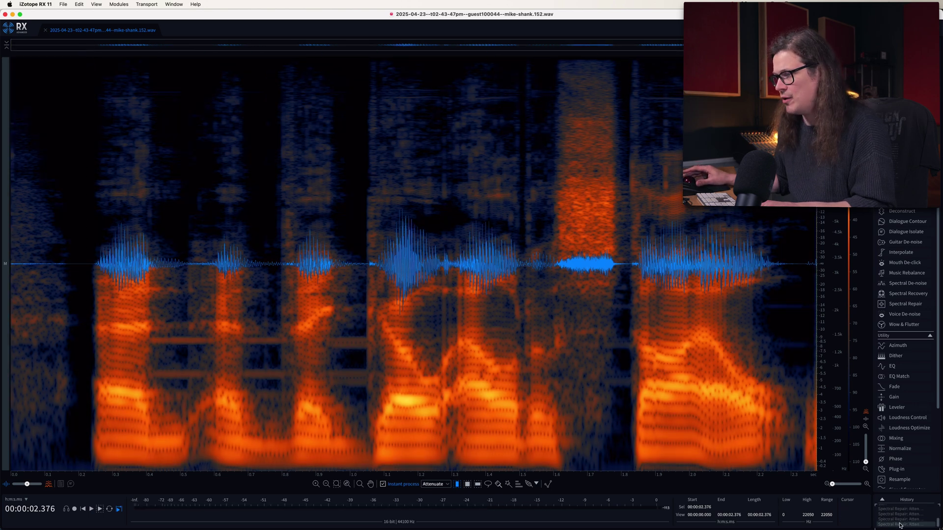
{"action": "left_click", "coordinate": [900, 524]}
{"action": "left_click", "coordinate": [82, 190]}
{"action": "key", "text": "space"}
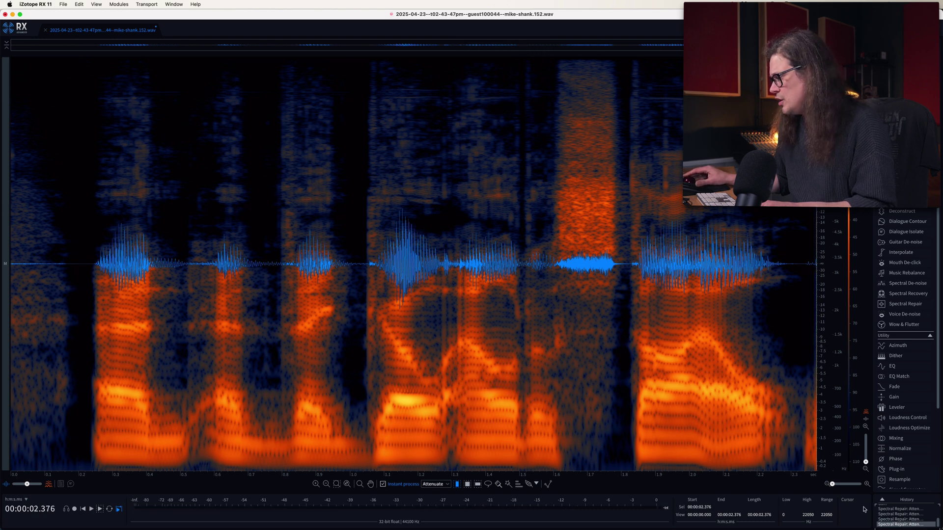
Compare the spectrograms of the Initial State and the latest Spectral Repair state, ending on the repaired one with the selection cleared
{"action": "scroll", "coordinate": [904, 519], "scroll_direction": "up", "scroll_amount": 2}
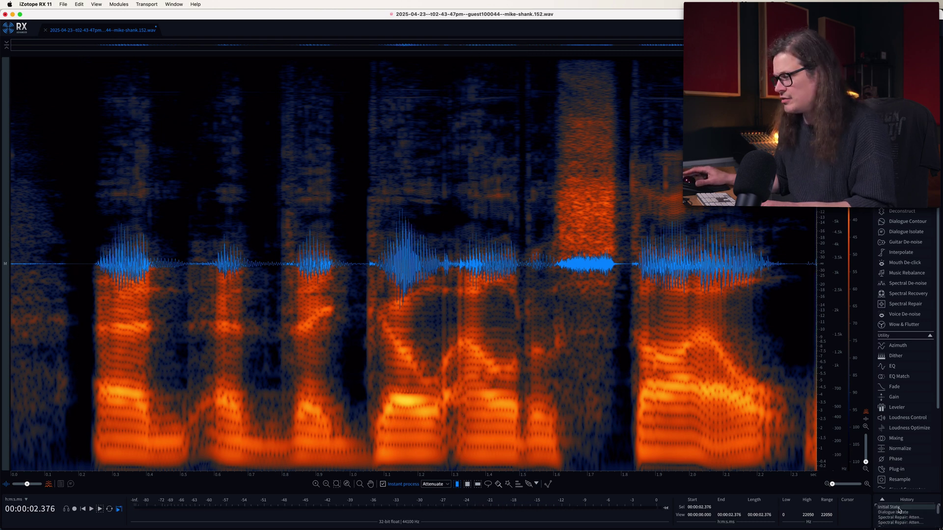
{"action": "left_click", "coordinate": [899, 509]}
{"action": "scroll", "coordinate": [901, 515], "scroll_direction": "down", "scroll_amount": 2}
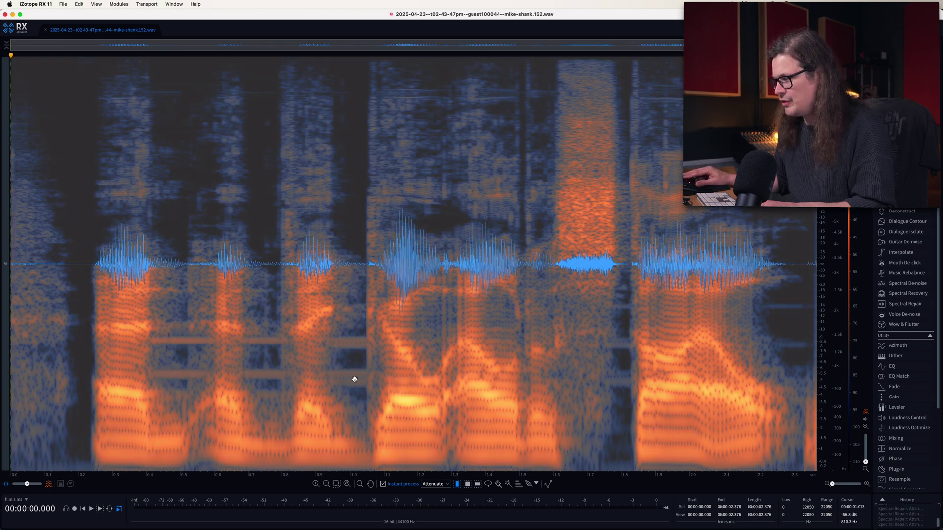
{"action": "left_click", "coordinate": [892, 524]}
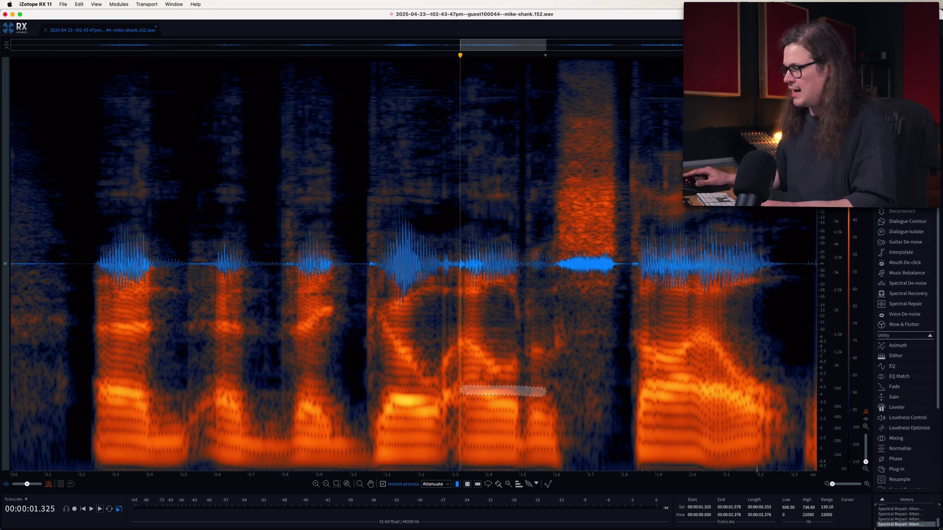
{"action": "left_click", "coordinate": [621, 408]}
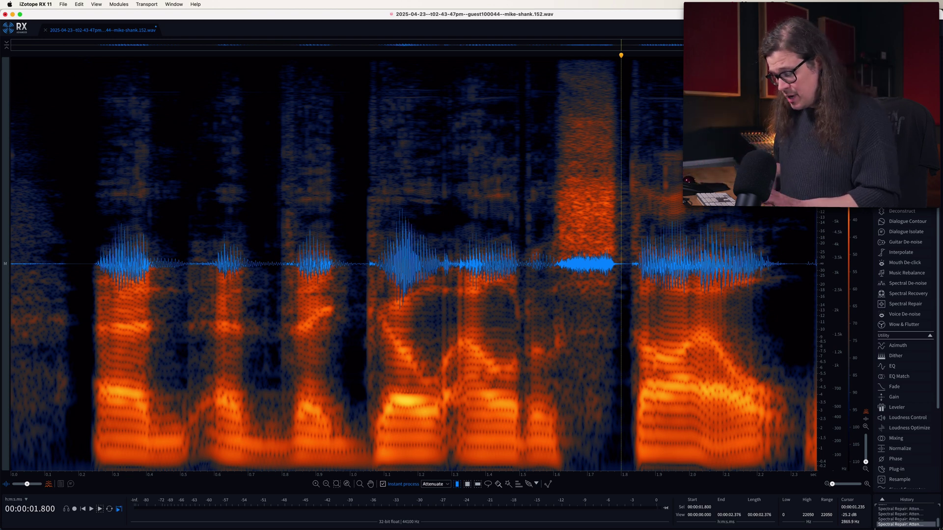
Save the repaired audio file and switch to Logic Pro to play the result
{"action": "key", "text": "super+s"}
{"action": "key", "text": "super+Tab"}
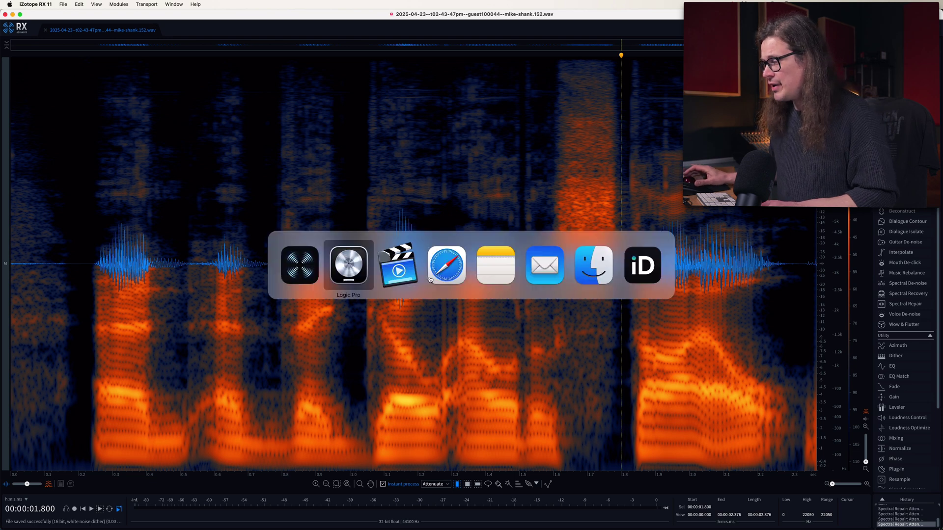
{"action": "left_click_drag", "start_coordinate": [435, 65], "coordinate": [413, 69]}
{"action": "key", "text": "space"}
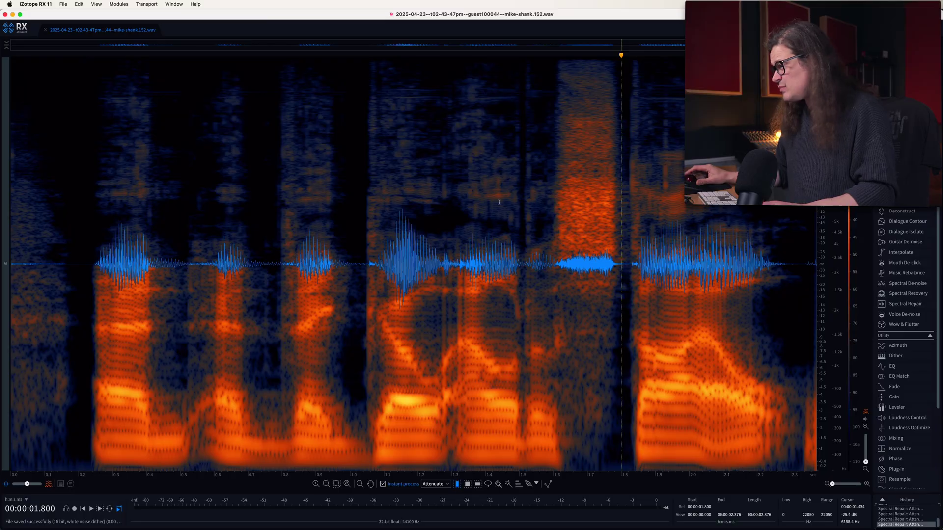
Return the clip to its Initial State and render Dialogue Isolate with Voice 0.0 dB, Reverb -25.2 dB, Noise -inf dB and Best / Offline quality
{"action": "scroll", "coordinate": [905, 511], "scroll_direction": "up", "scroll_amount": 3}
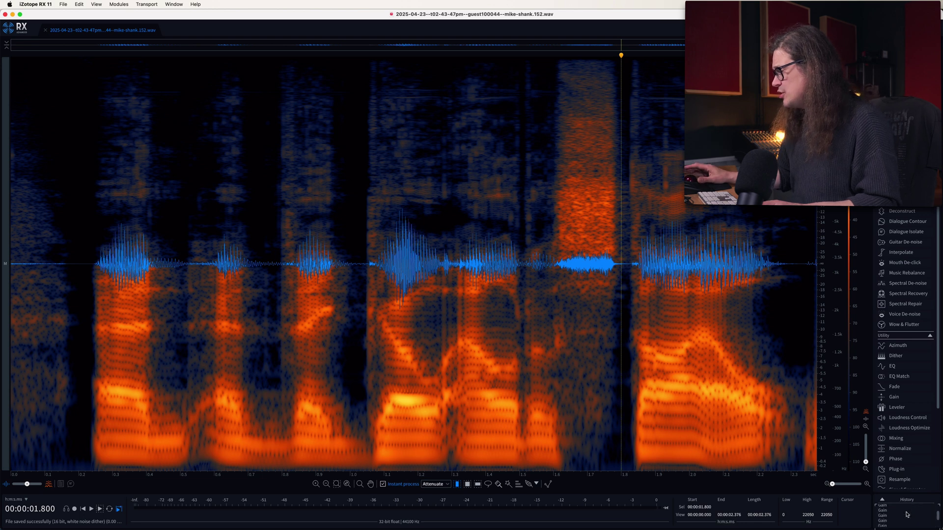
{"action": "left_click", "coordinate": [900, 510]}
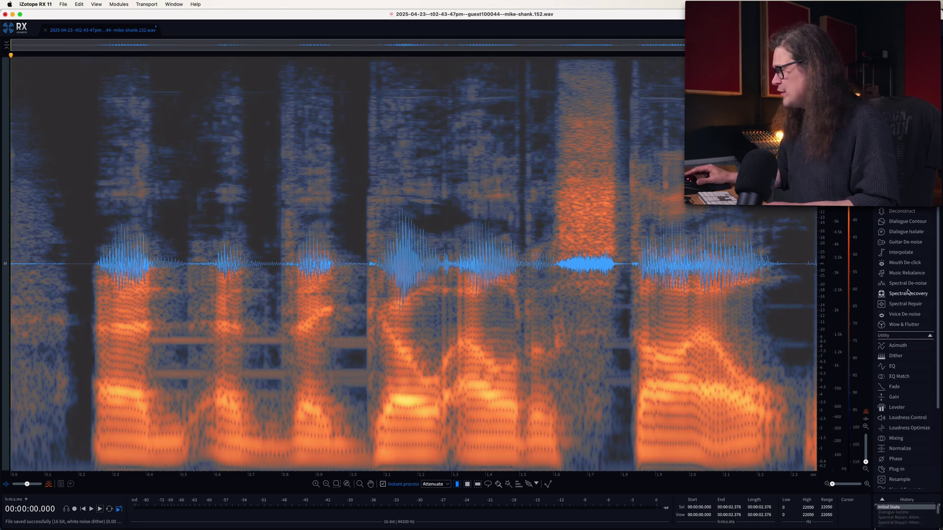
{"action": "left_click", "coordinate": [906, 233]}
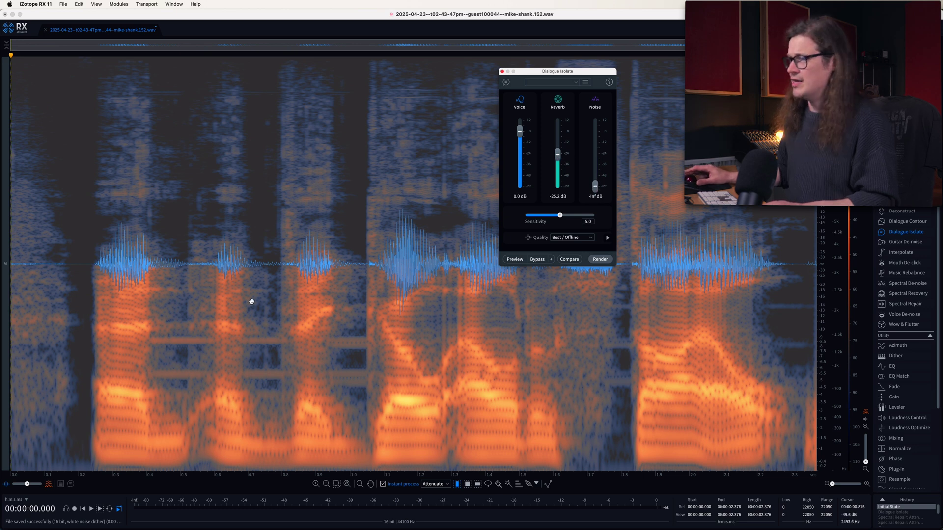
{"action": "left_click", "coordinate": [600, 259]}
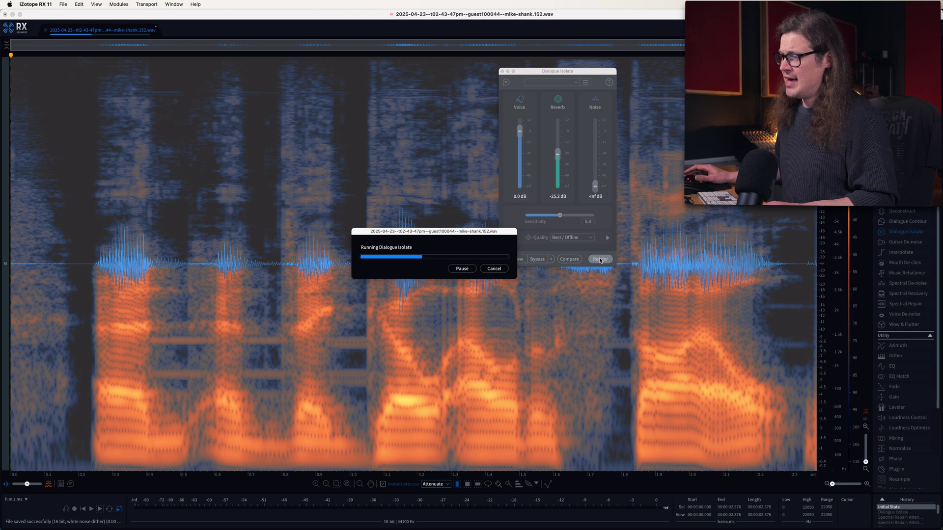
Play the Dialogue Isolate version from just before the first word, and play the Initial State for comparison
{"action": "left_click", "coordinate": [78, 241]}
{"action": "key", "text": "space"}
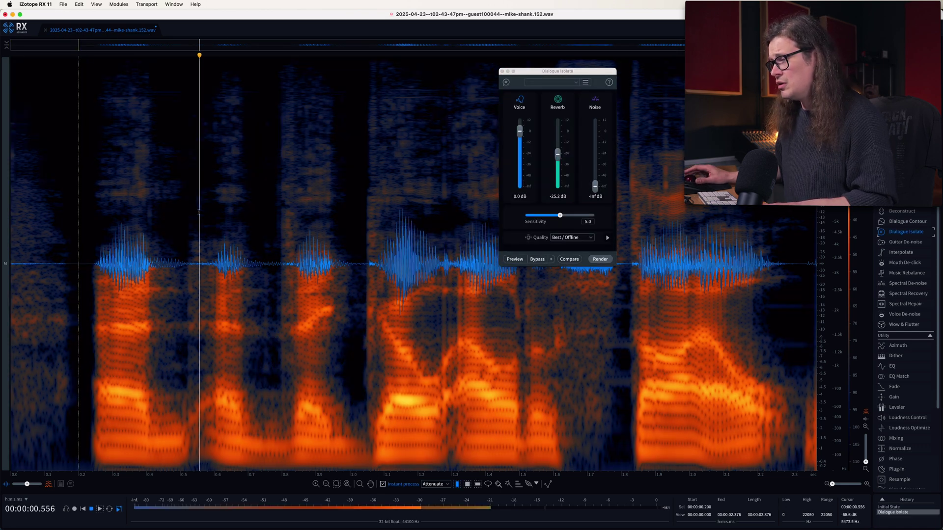
{"action": "key", "text": "space"}
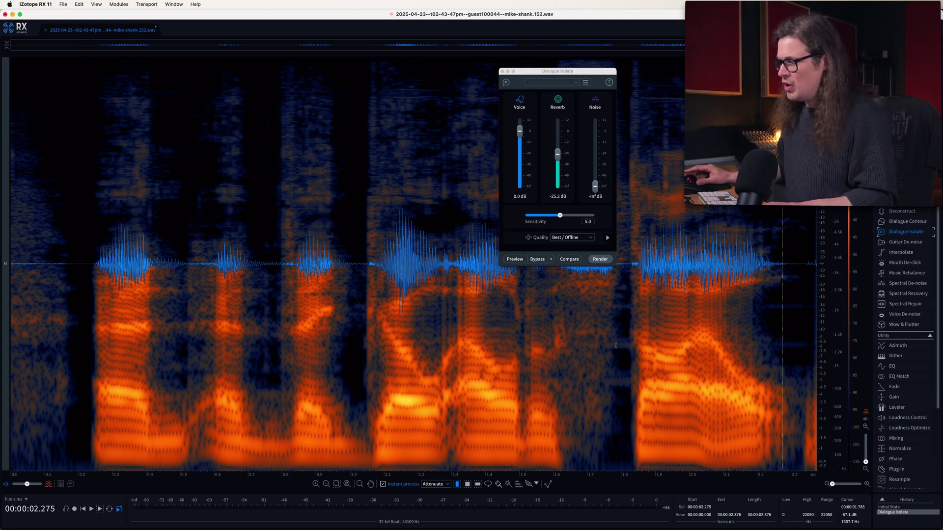
{"action": "left_click", "coordinate": [894, 508]}
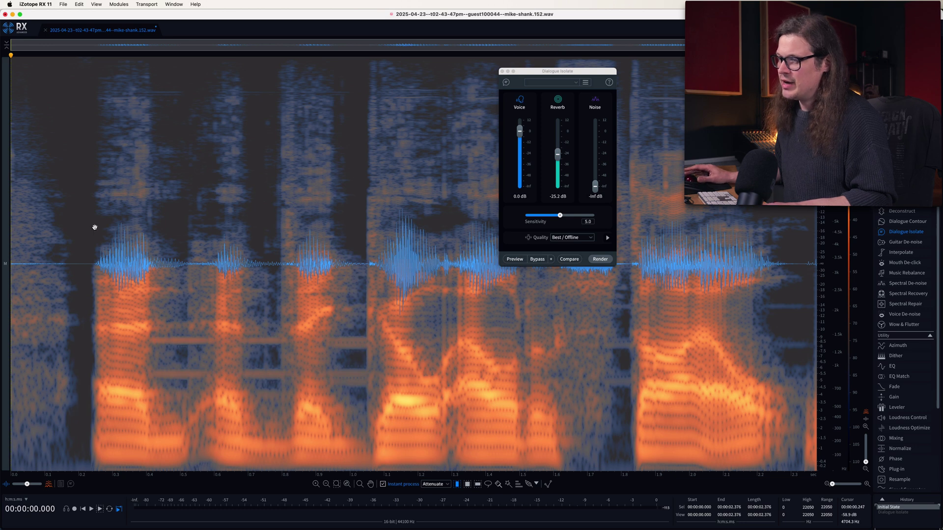
{"action": "left_click", "coordinate": [94, 226]}
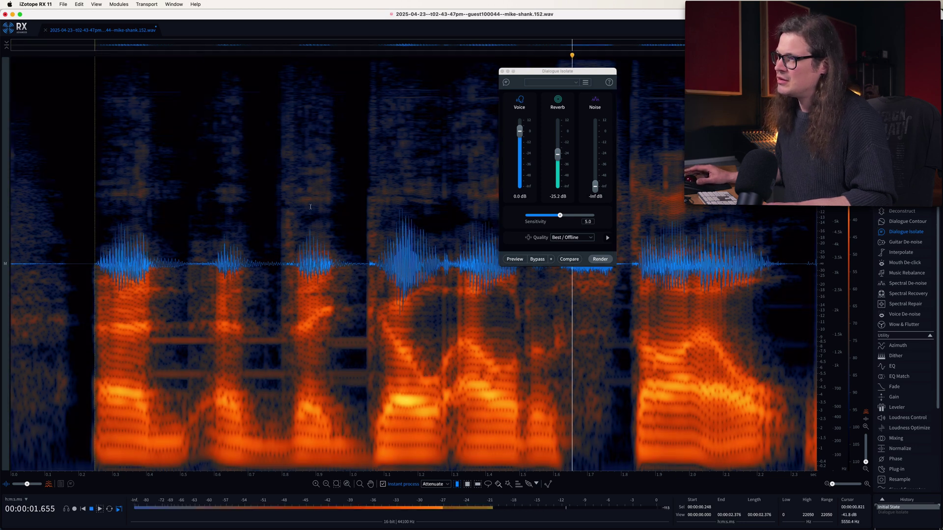
{"action": "key", "text": "space"}
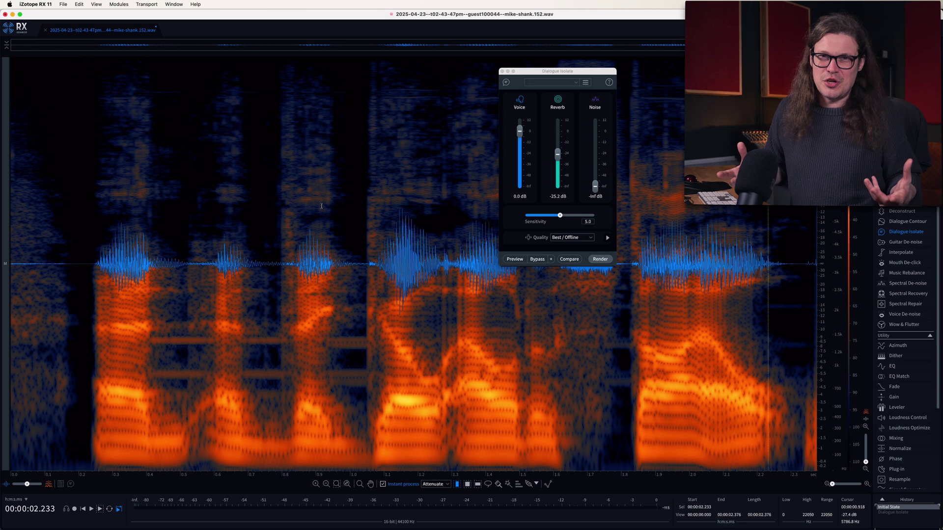